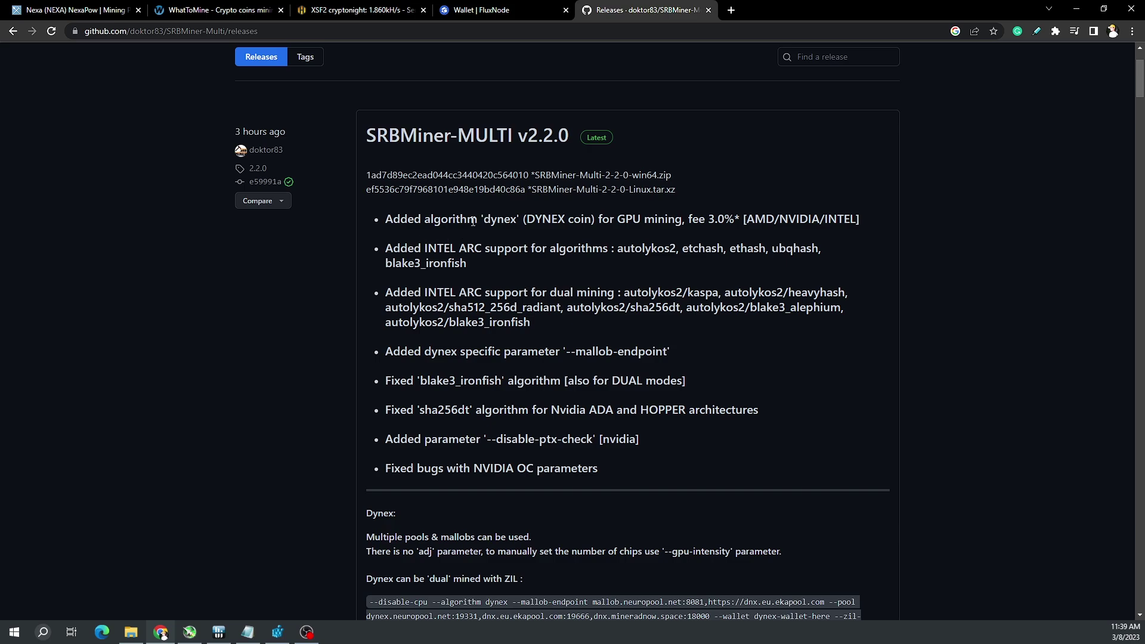
Highlight the Dynex algorithm, Intel ARC and mallob-endpoint notes while scrolling down the release notes
drag(421, 220, 858, 219)
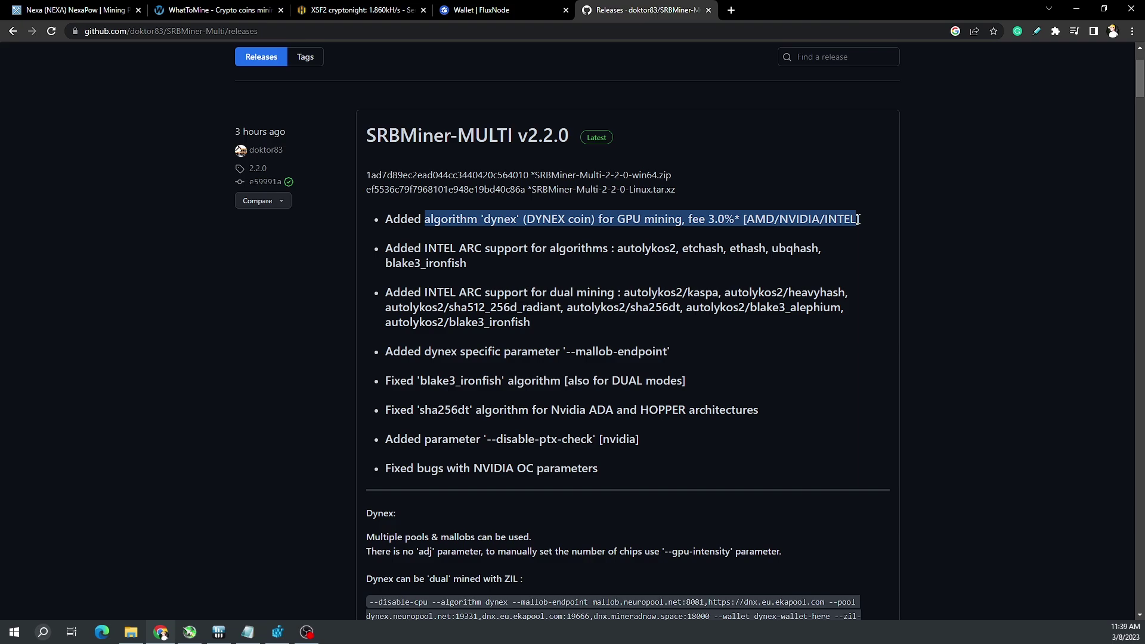
drag(492, 263, 620, 253)
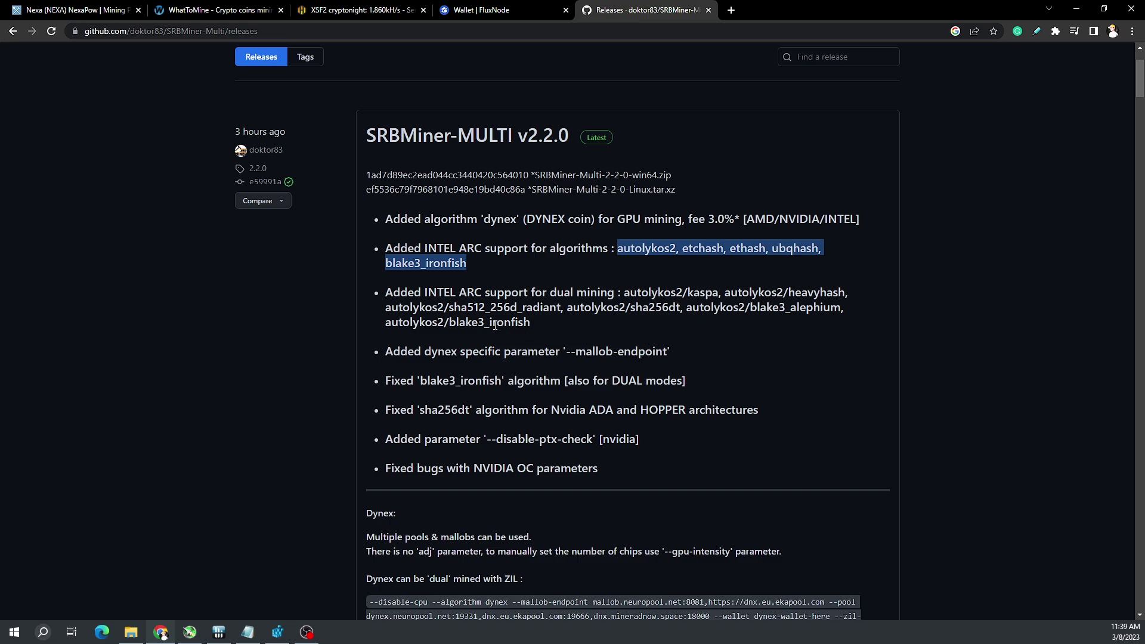
drag(543, 323, 387, 294)
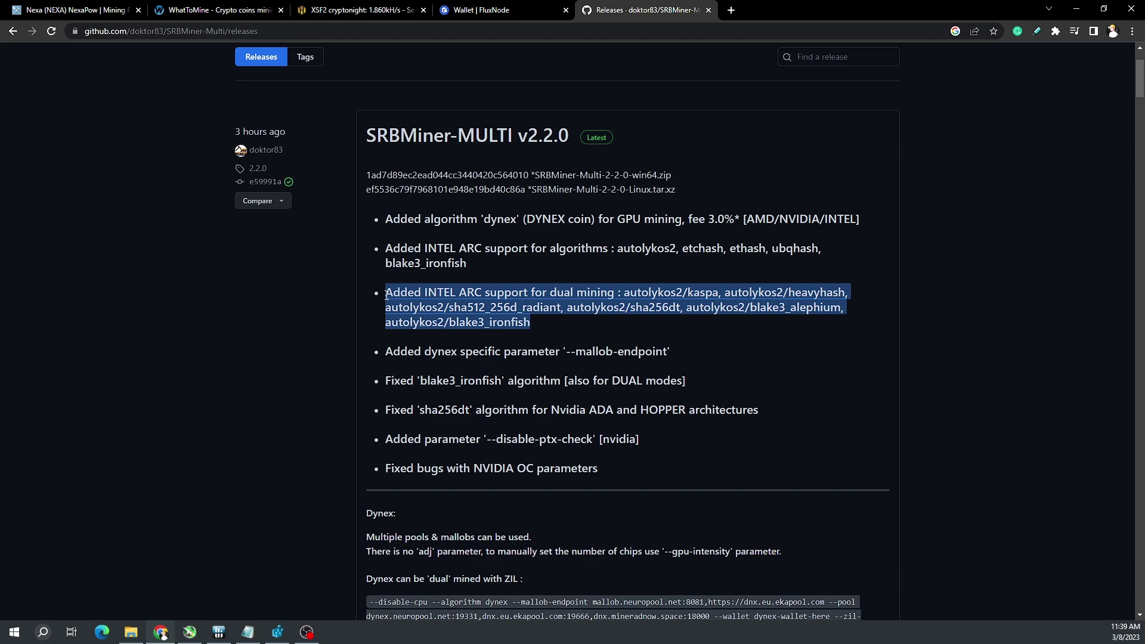
scroll(689, 359, down, 1)
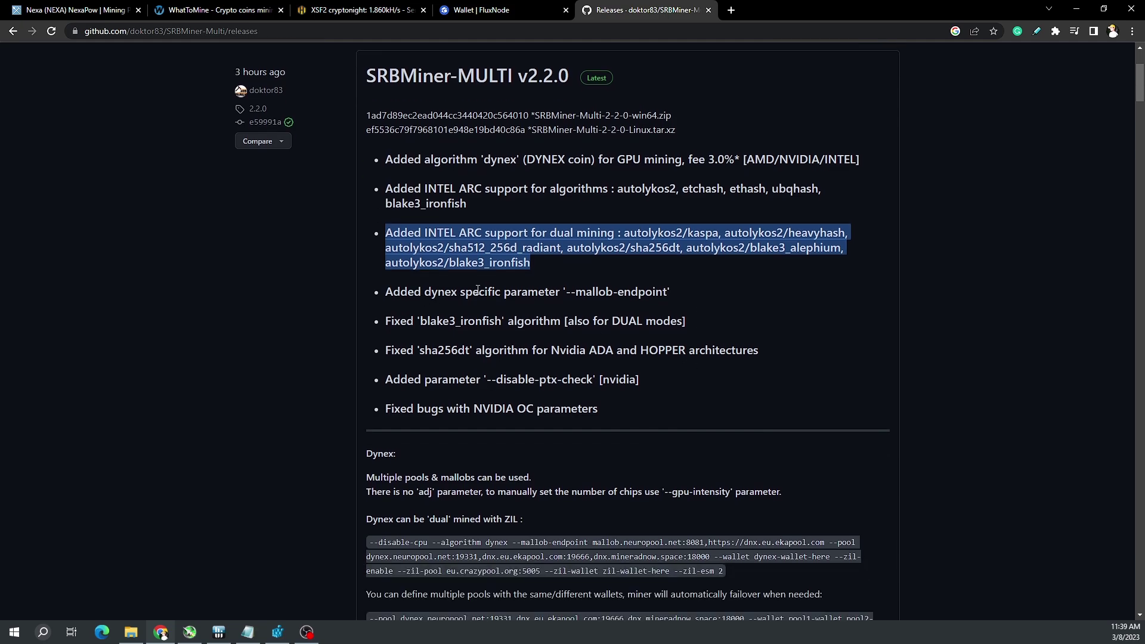
drag(679, 293, 577, 296)
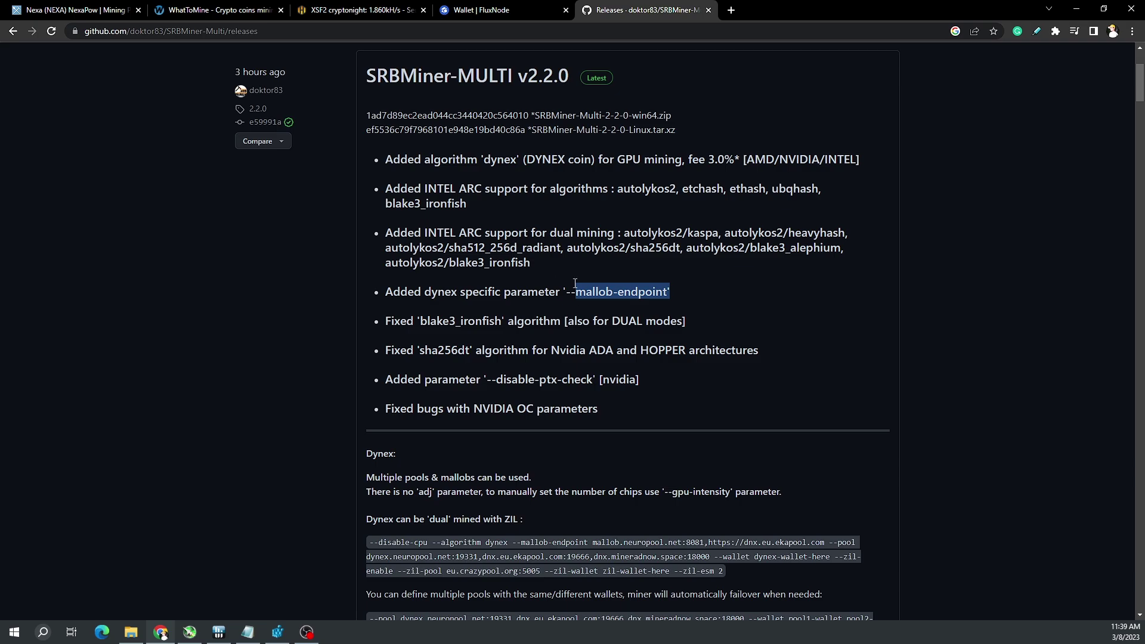
scroll(575, 283, down, 4)
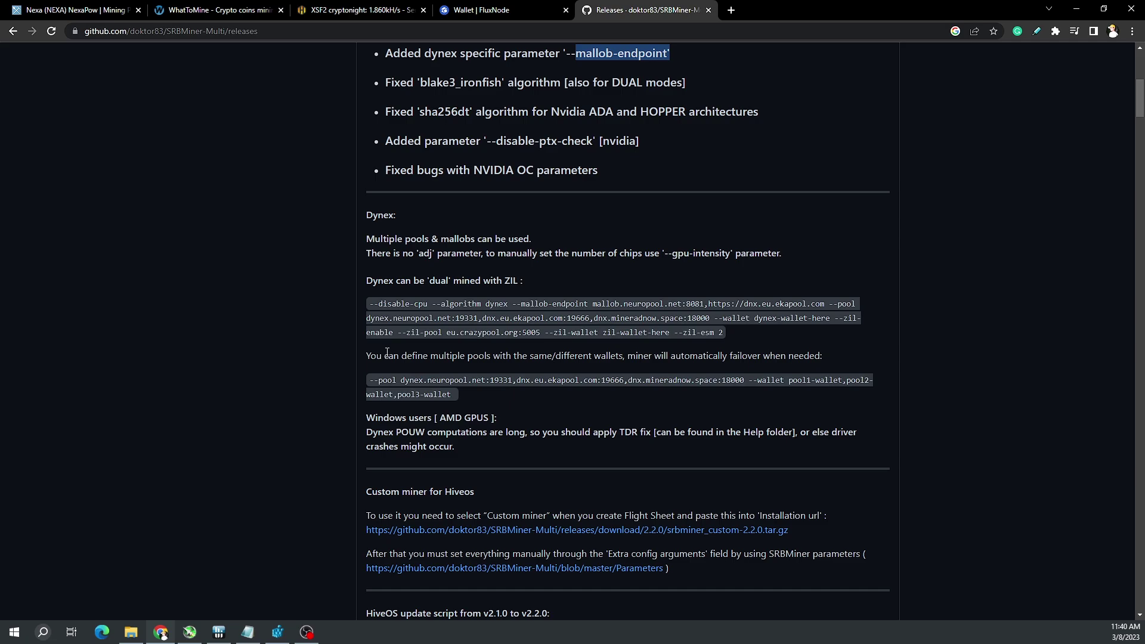
scroll(385, 356, down, 1)
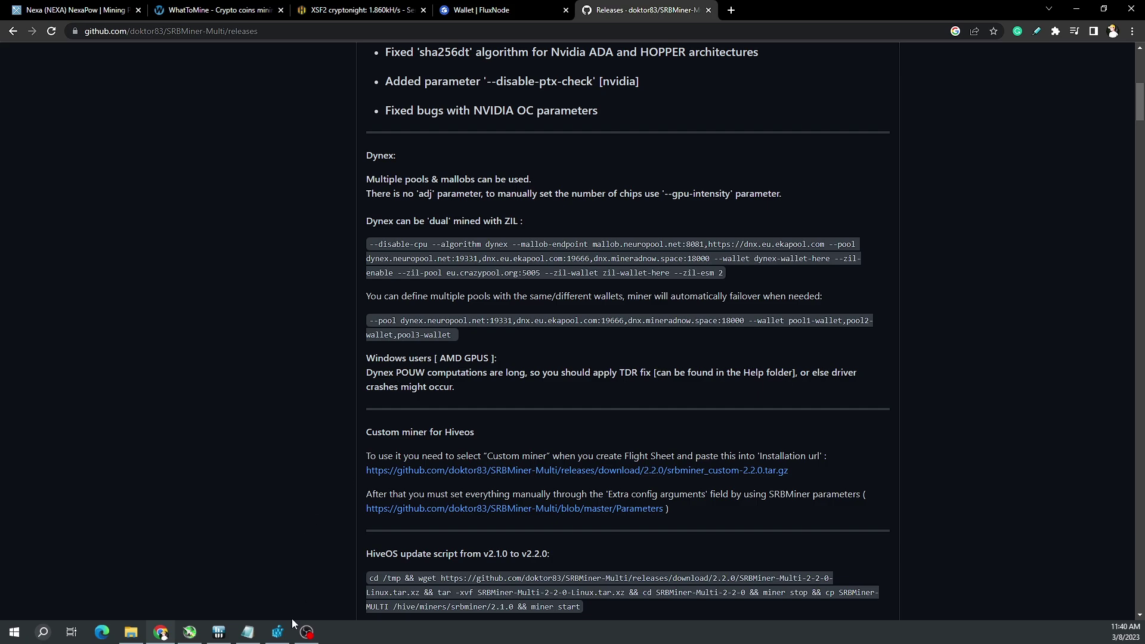
Run tdr_fix.reg from the miner's Help > Amd_Tdr_Fix folder
click(131, 632)
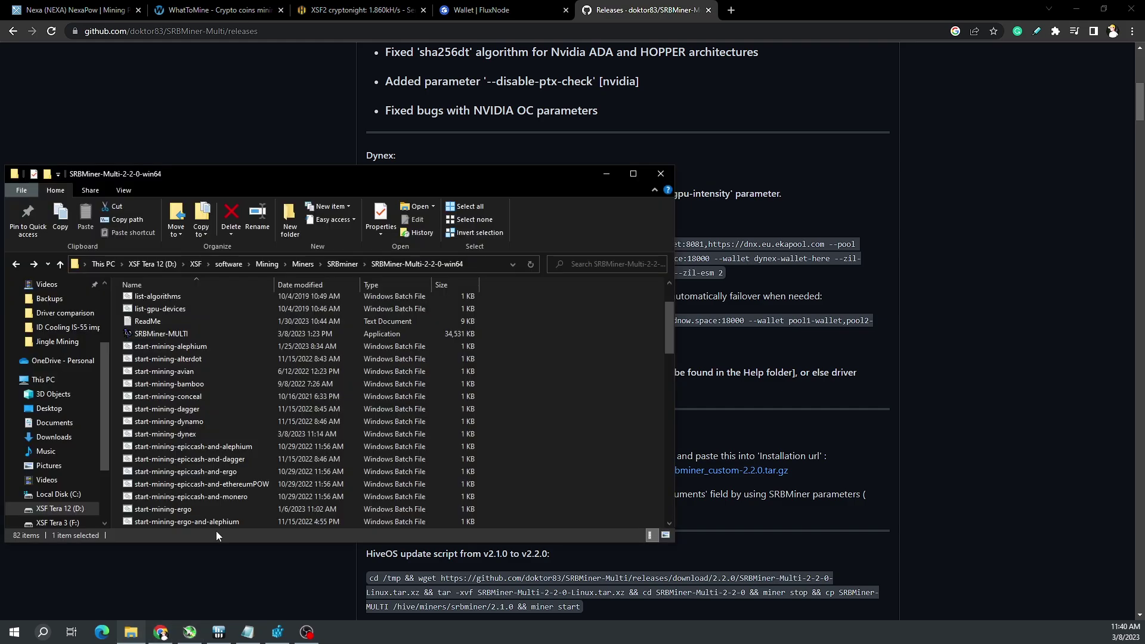
scroll(348, 352, down, 6)
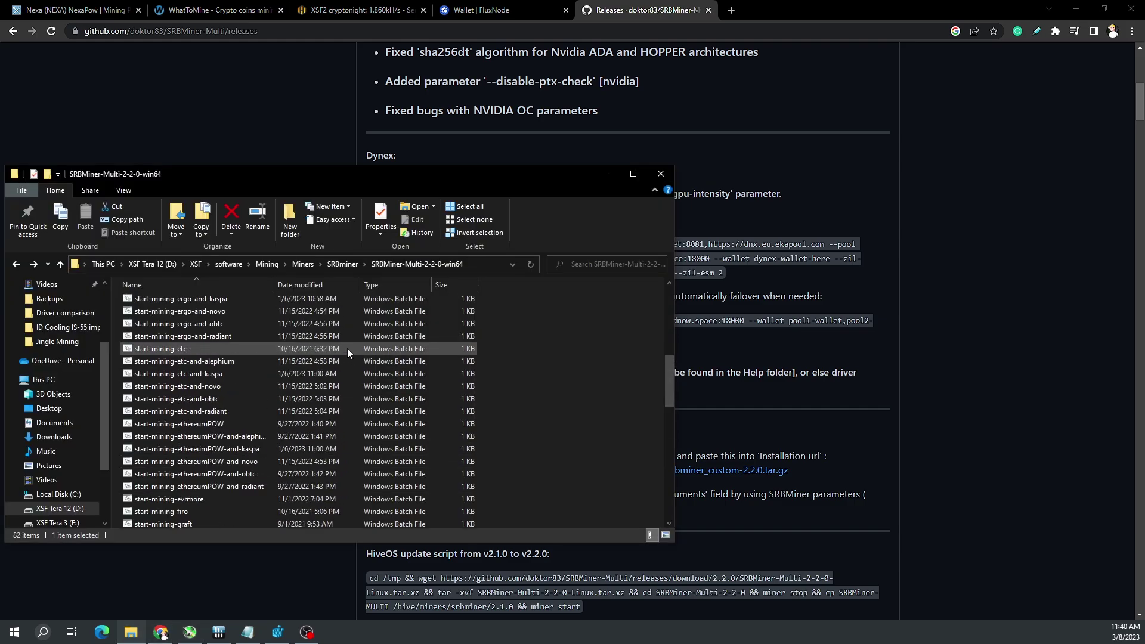
scroll(347, 348, up, 6)
double_click(158, 316)
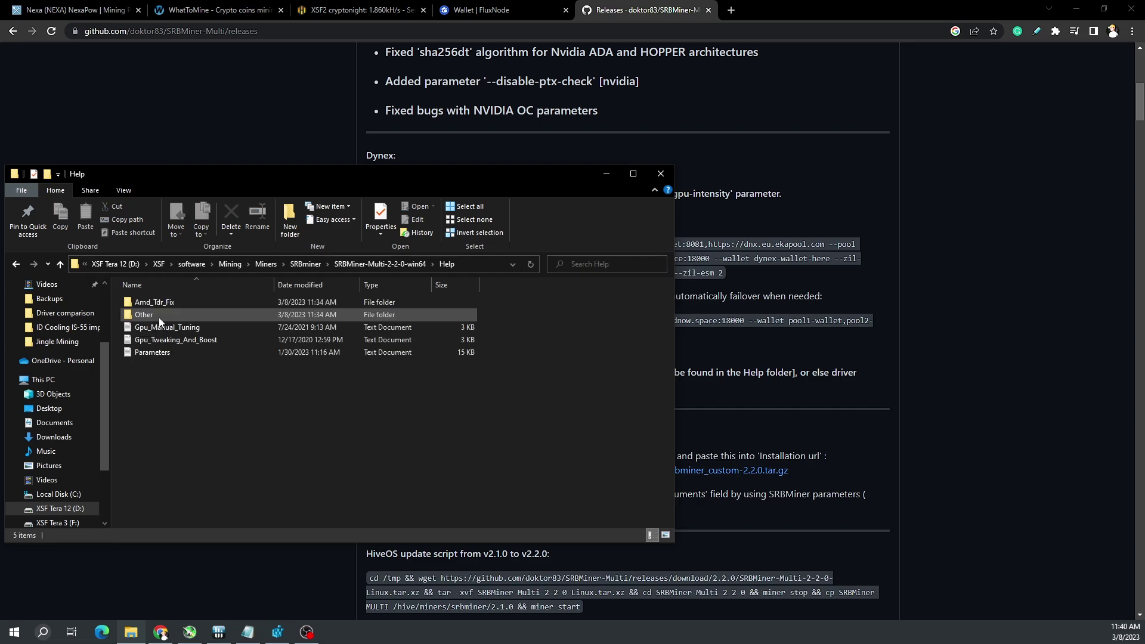
double_click(177, 303)
double_click(177, 302)
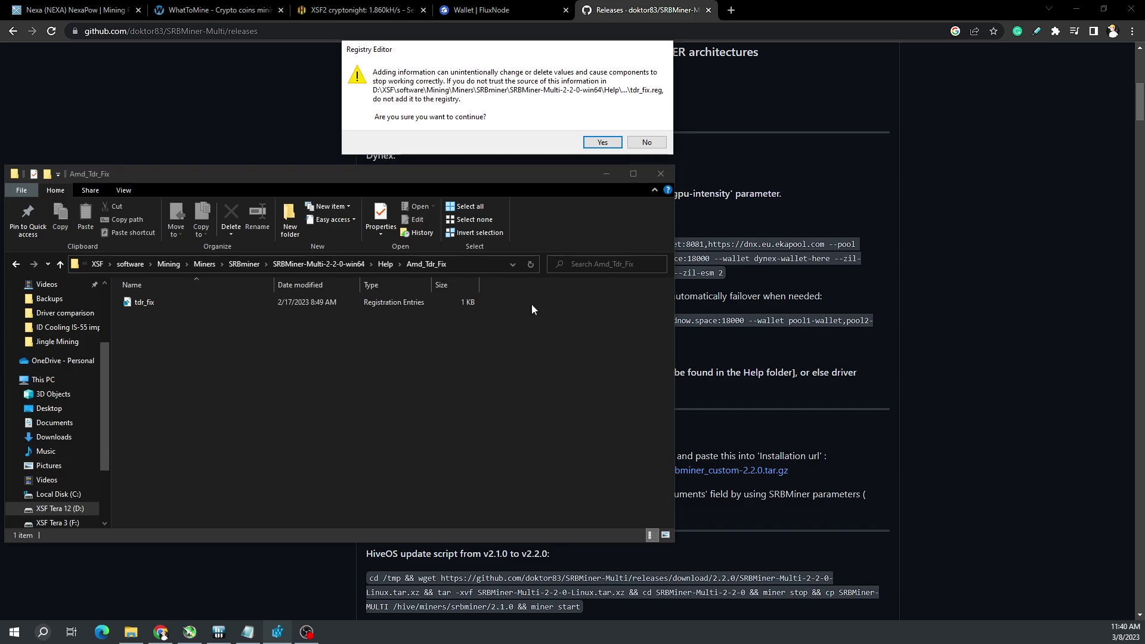
Go back up to the Help folder and return to the GitHub release notes
click(517, 415)
key(alt+Up)
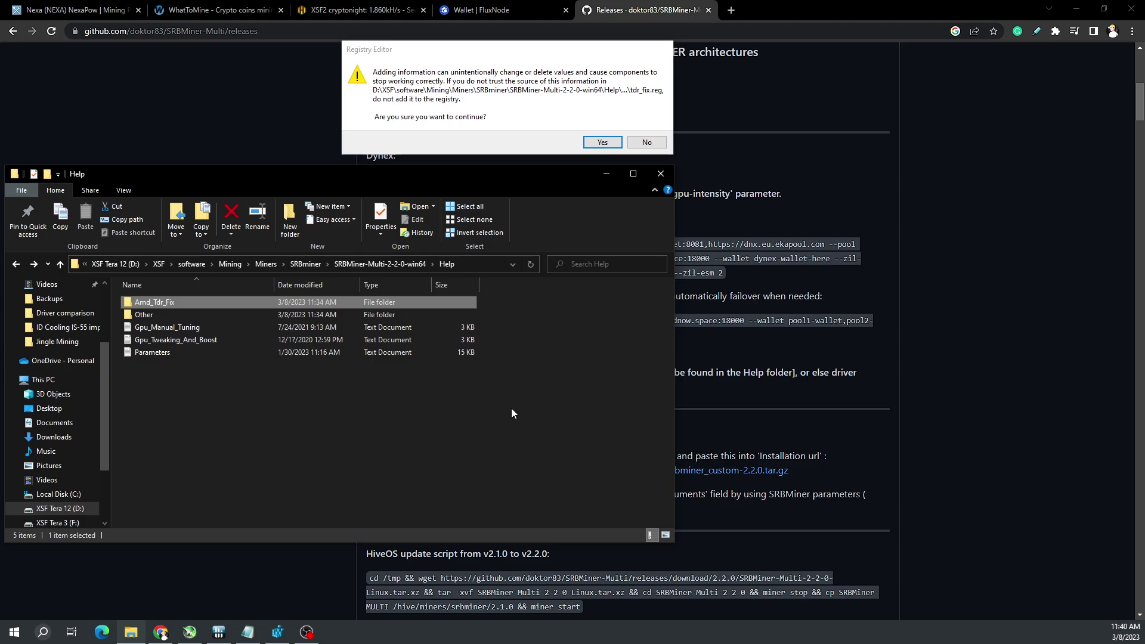
click(936, 328)
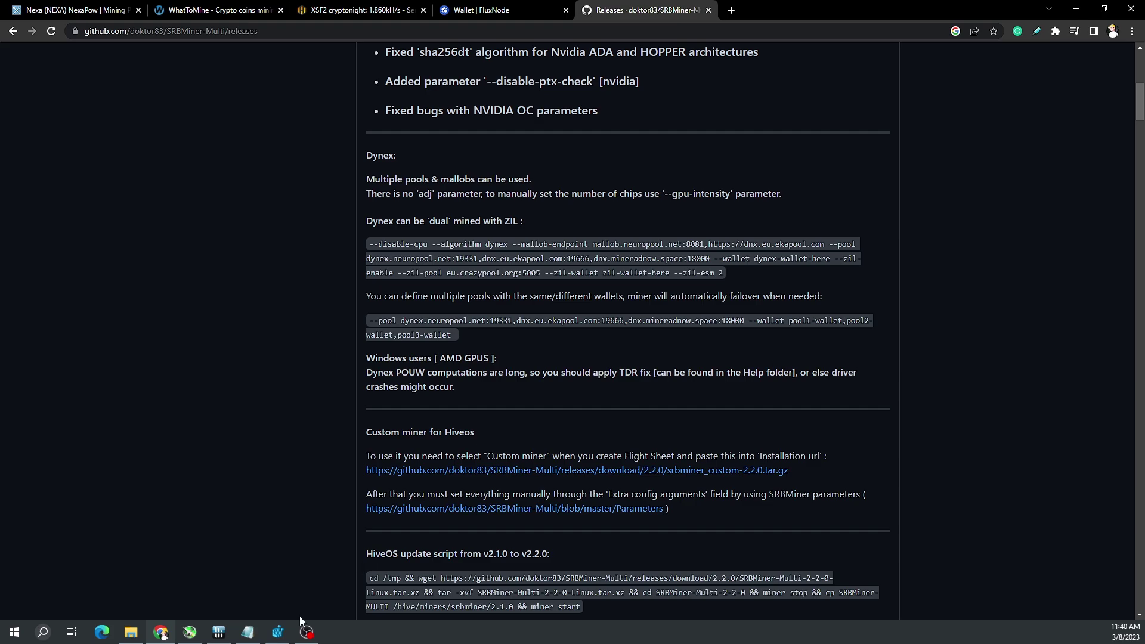
Open the original start-mining-dynex script for editing from the miner folder
click(248, 632)
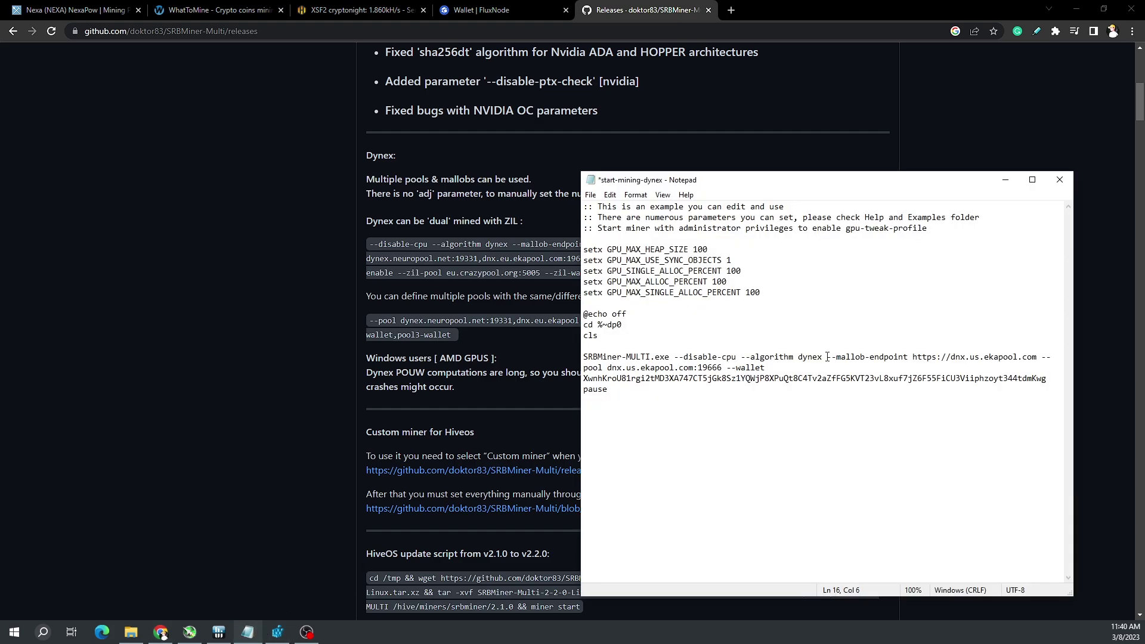
click(130, 632)
scroll(310, 374, down, 4)
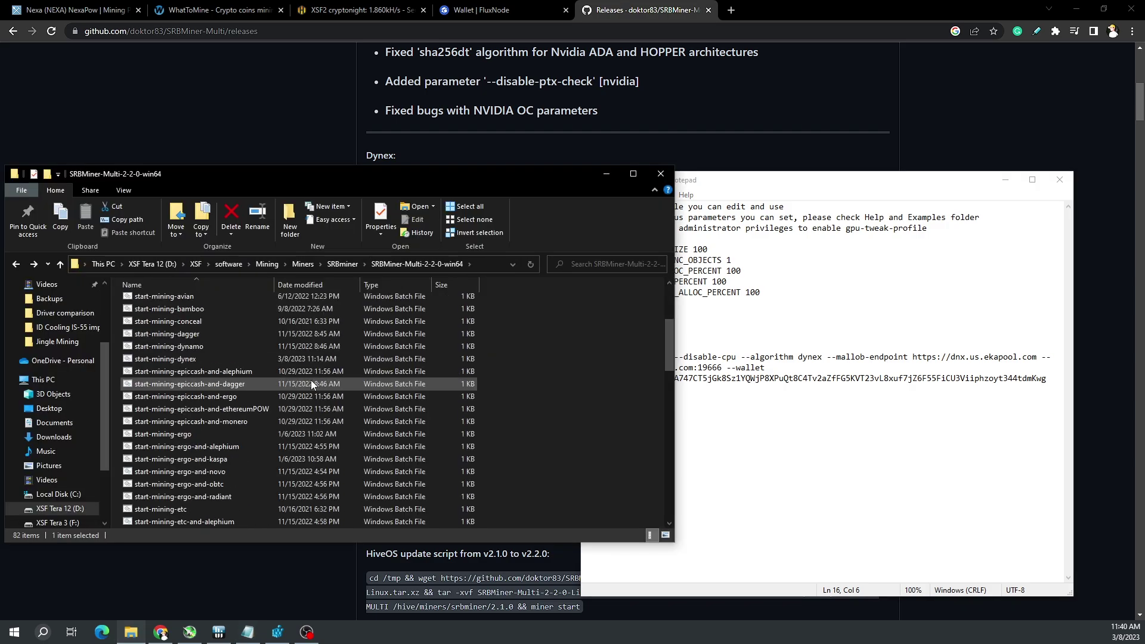
right_click(277, 359)
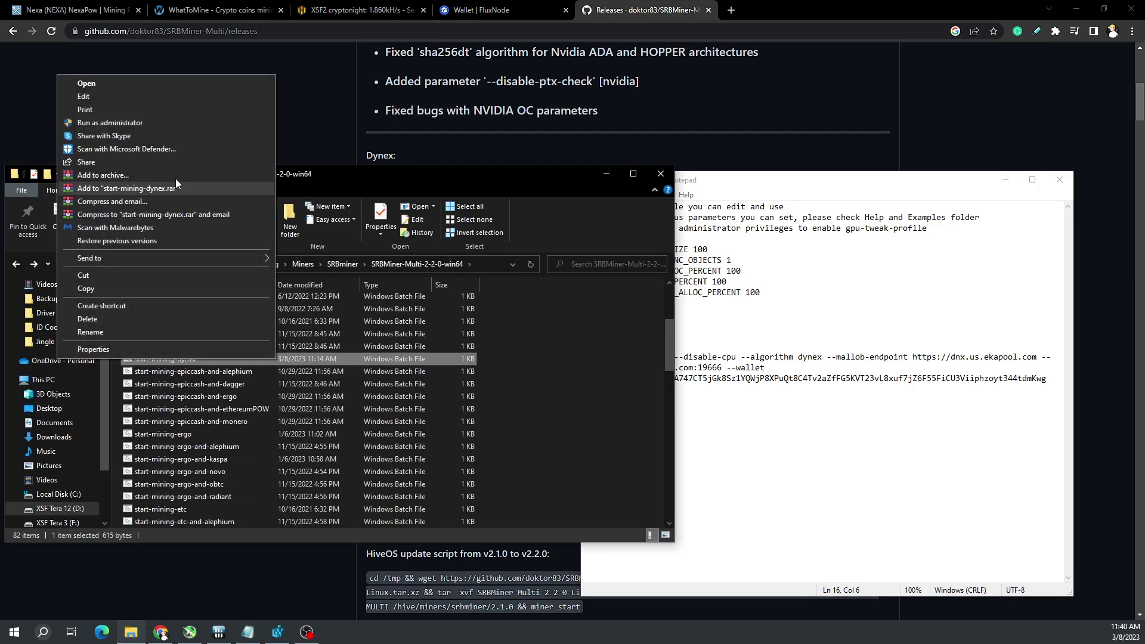
click(166, 96)
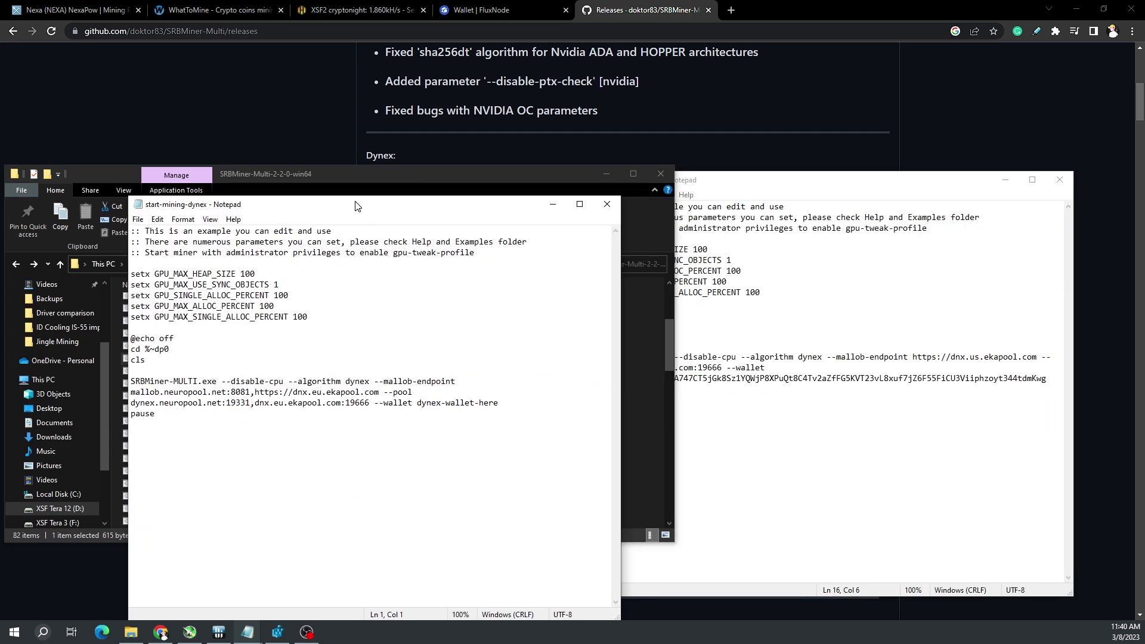
Compare the original's disable-cpu, algorithm, mallob endpoints, ekapool pool and wallet, then close it unchanged
click(751, 202)
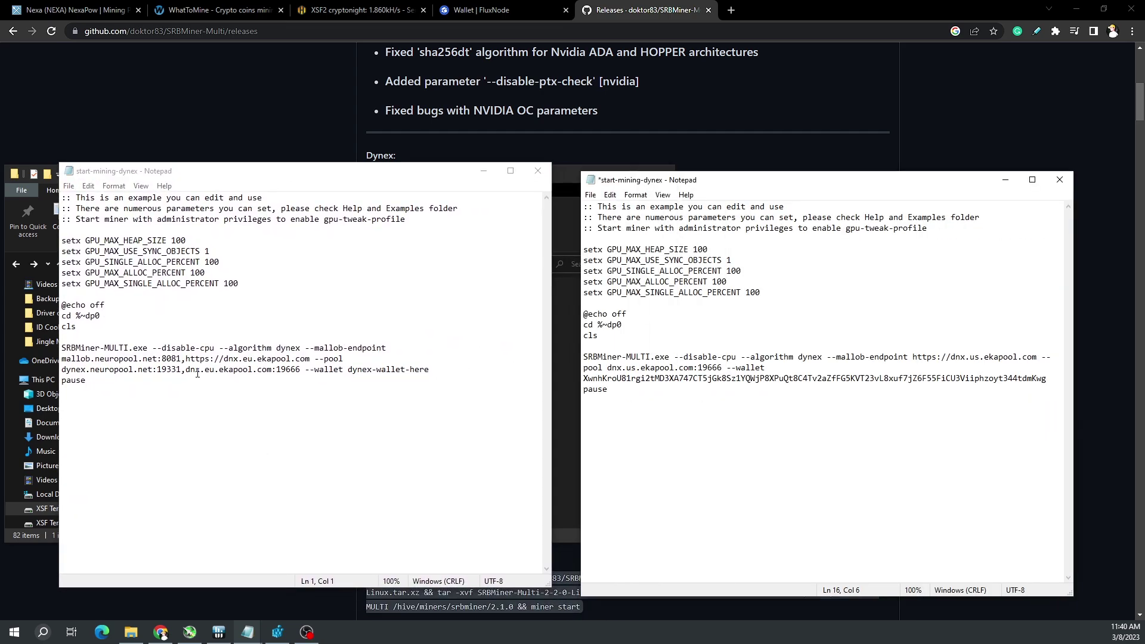
double_click(153, 347)
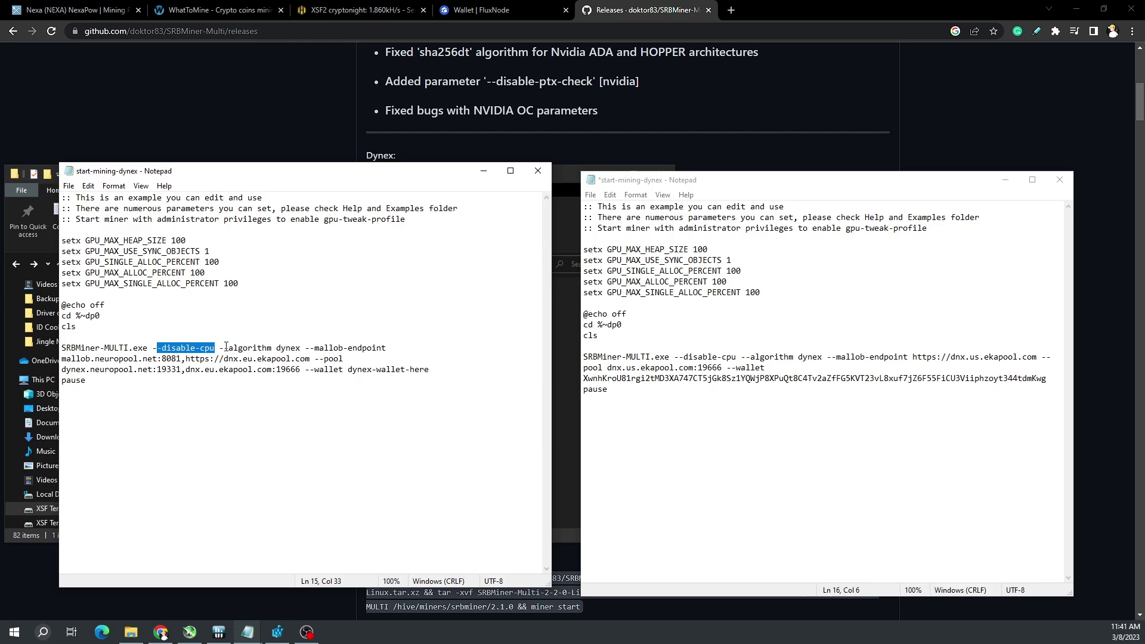
drag(224, 347, 272, 347)
click(314, 347)
drag(310, 359, 61, 360)
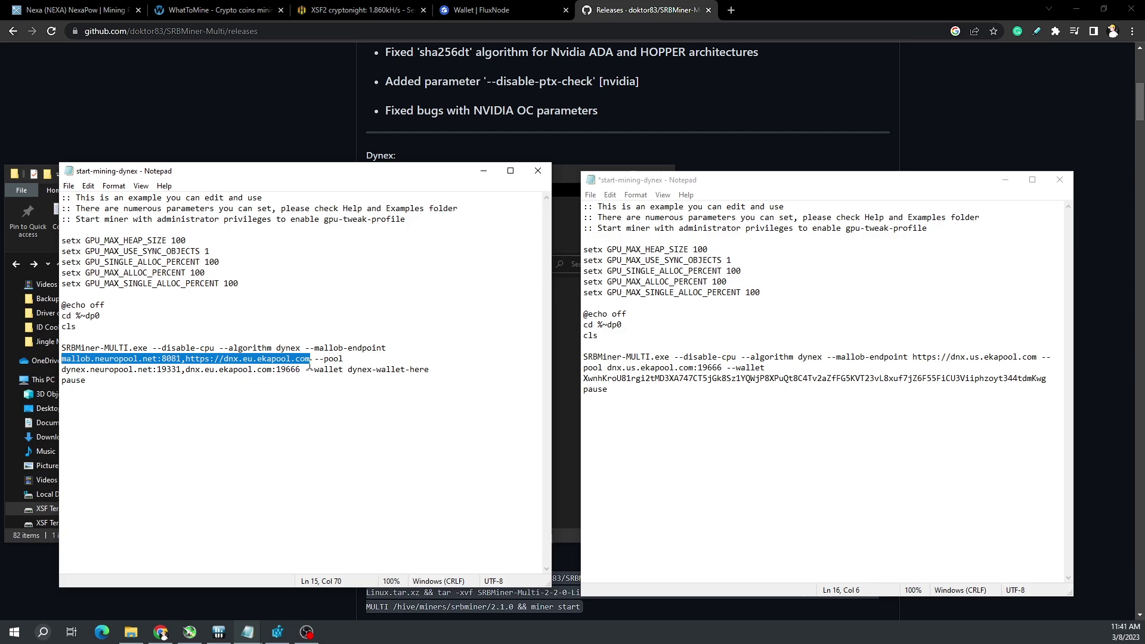
drag(302, 371, 187, 370)
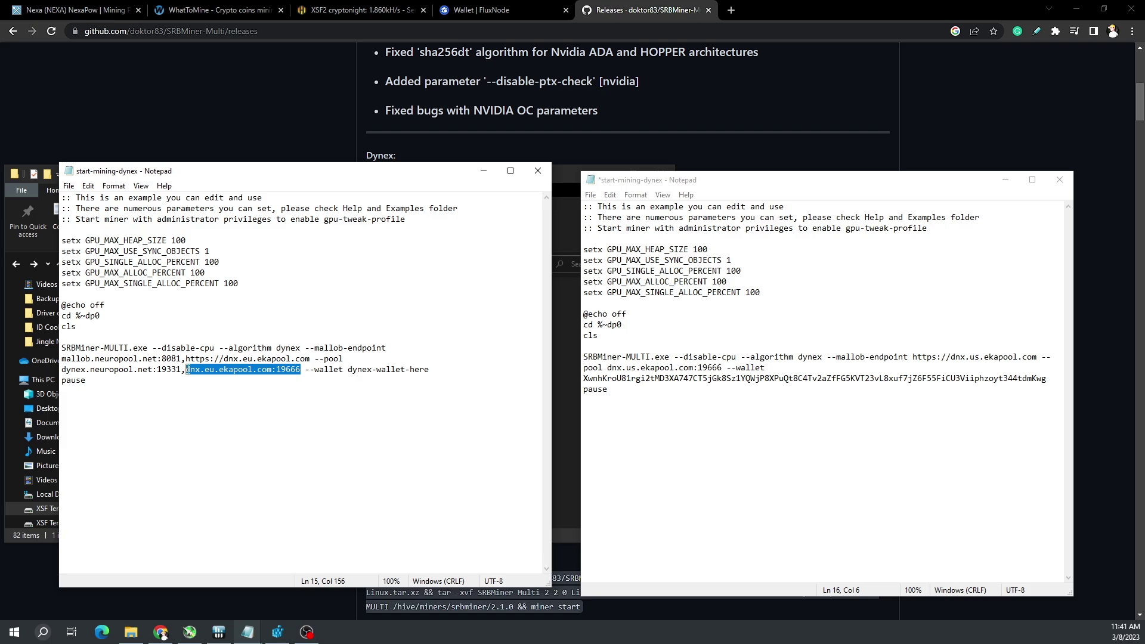
drag(348, 371, 429, 370)
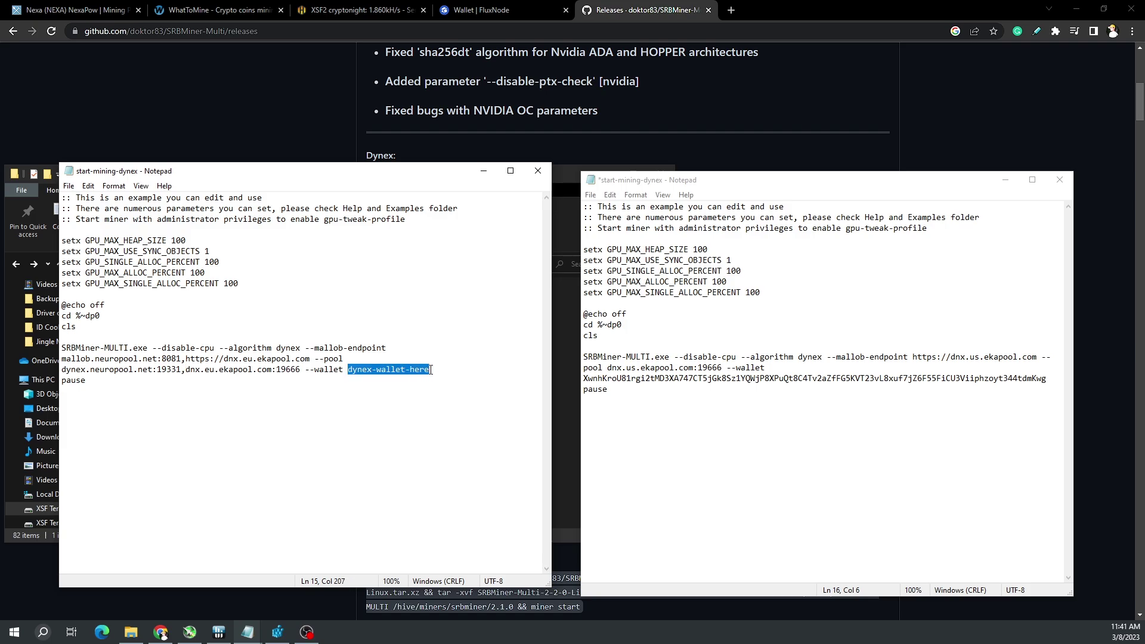
click(537, 171)
Start Save As for the edited Dynex script with All Files type
click(769, 367)
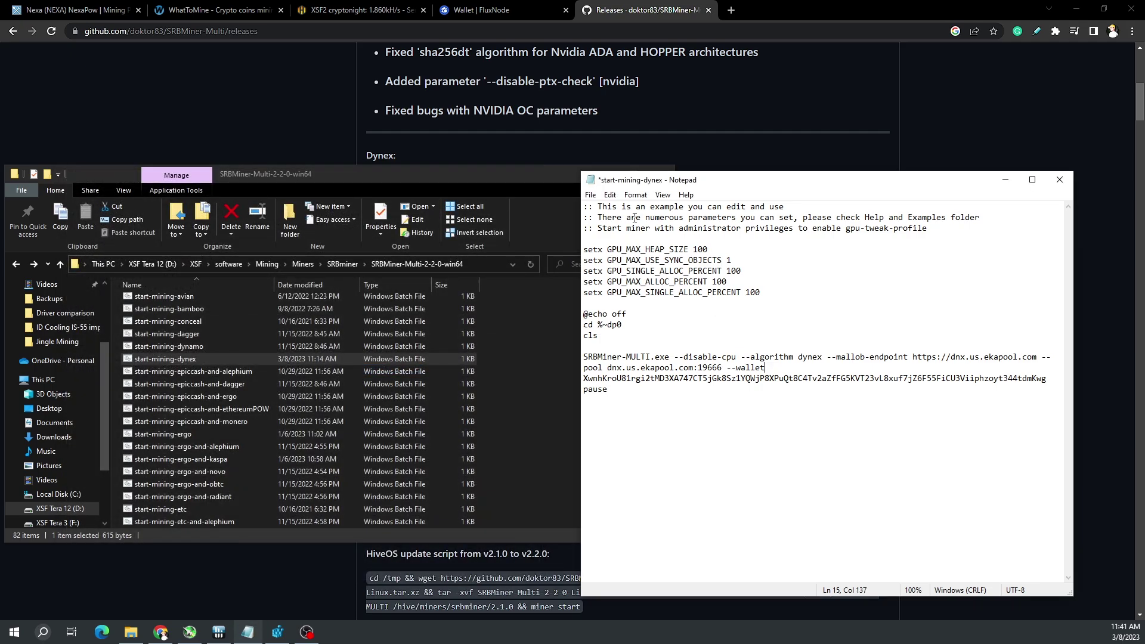
click(591, 196)
click(616, 261)
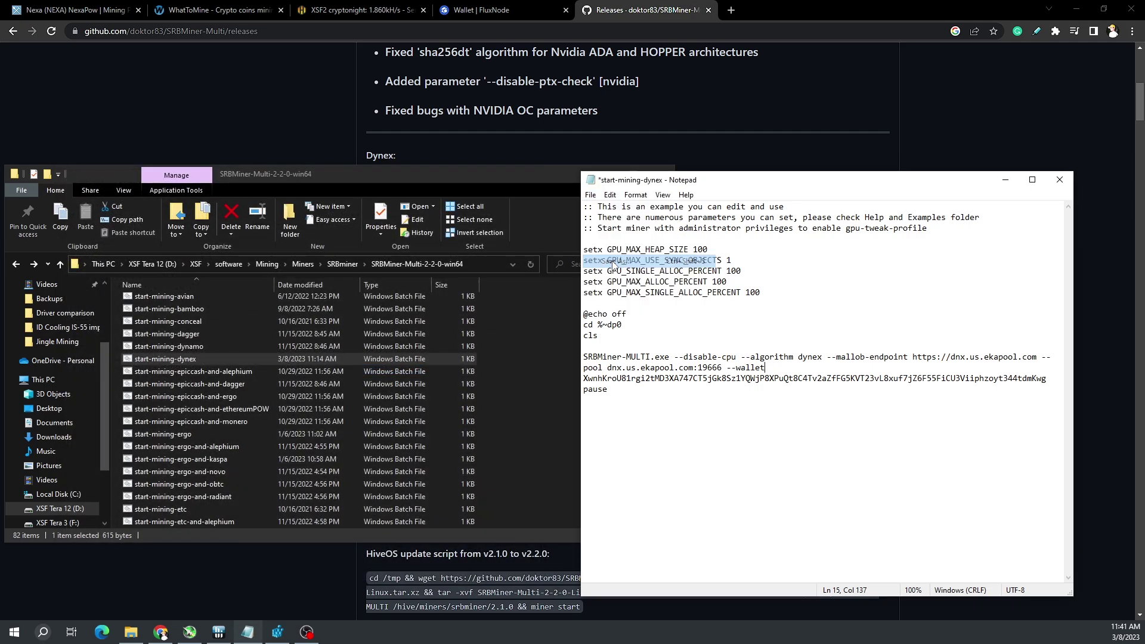
click(730, 476)
Save the Dynex script as 'XSF Dynex.bat' using the All Files type
click(724, 487)
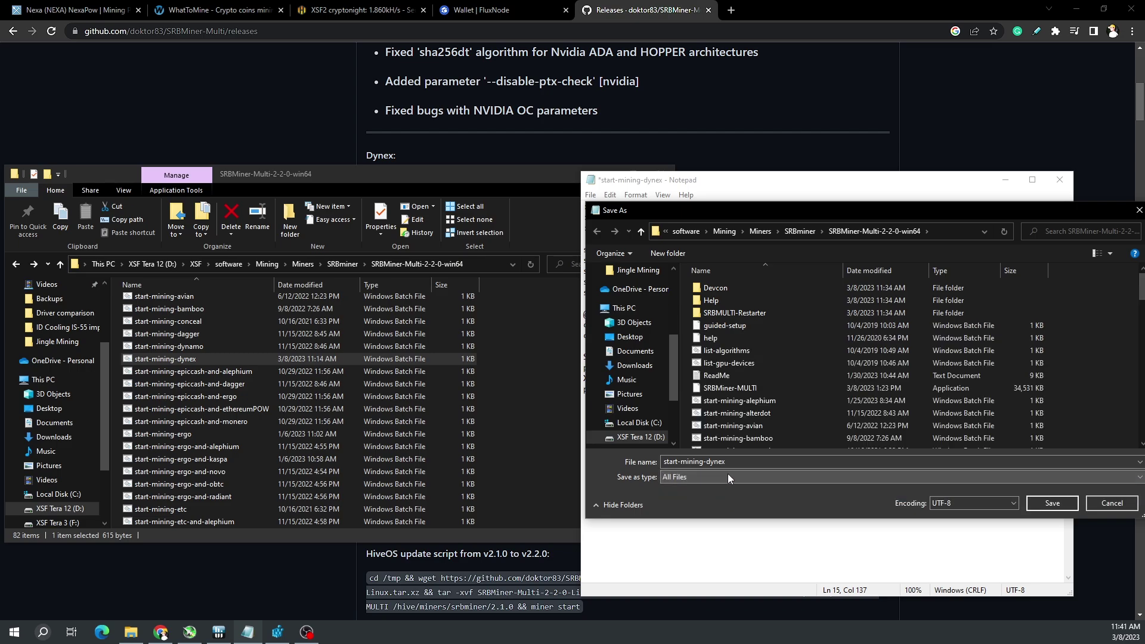
double_click(733, 461)
text(XS)
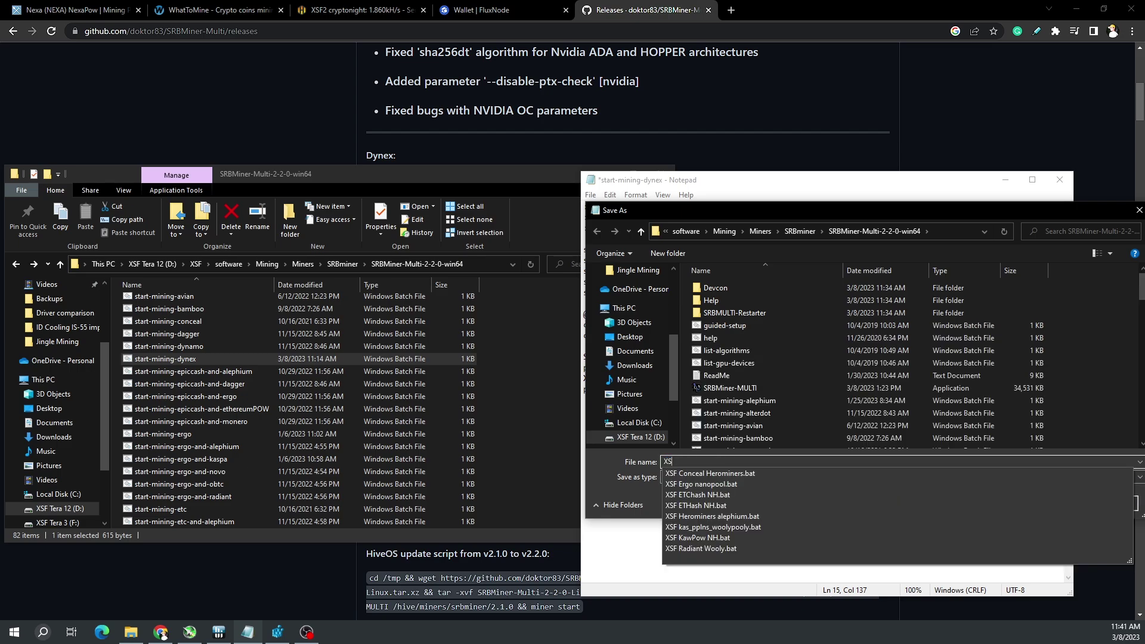
text(F Dynex.bat)
key(BackSpace)
key(BackSpace)
key(BackSpace)
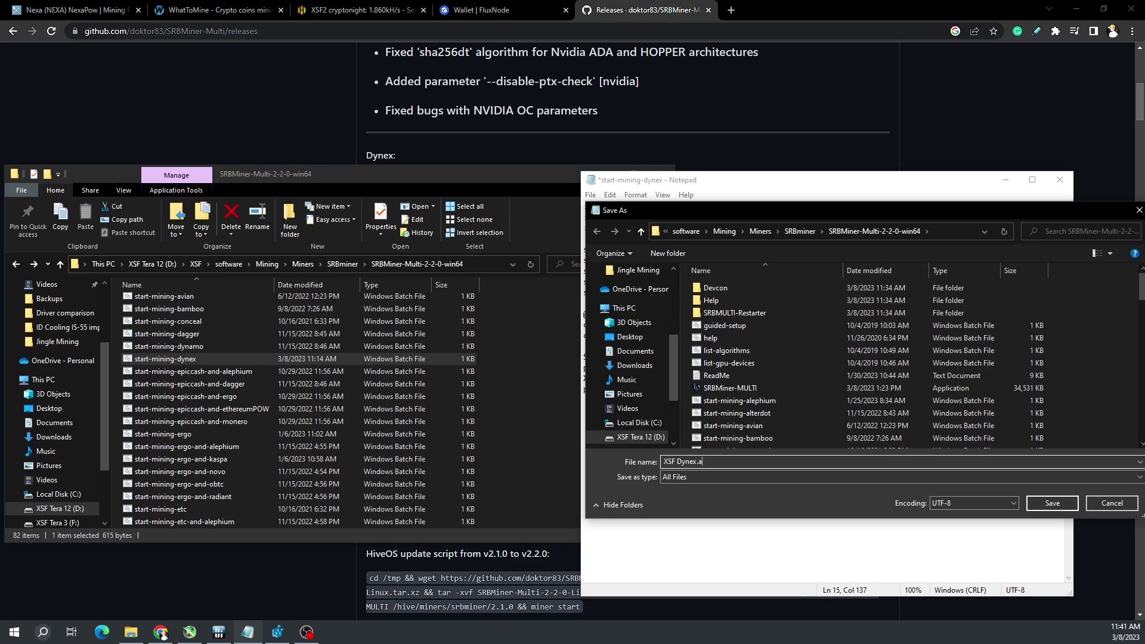
text(bat)
key(Return)
scroll(310, 403, down, 15)
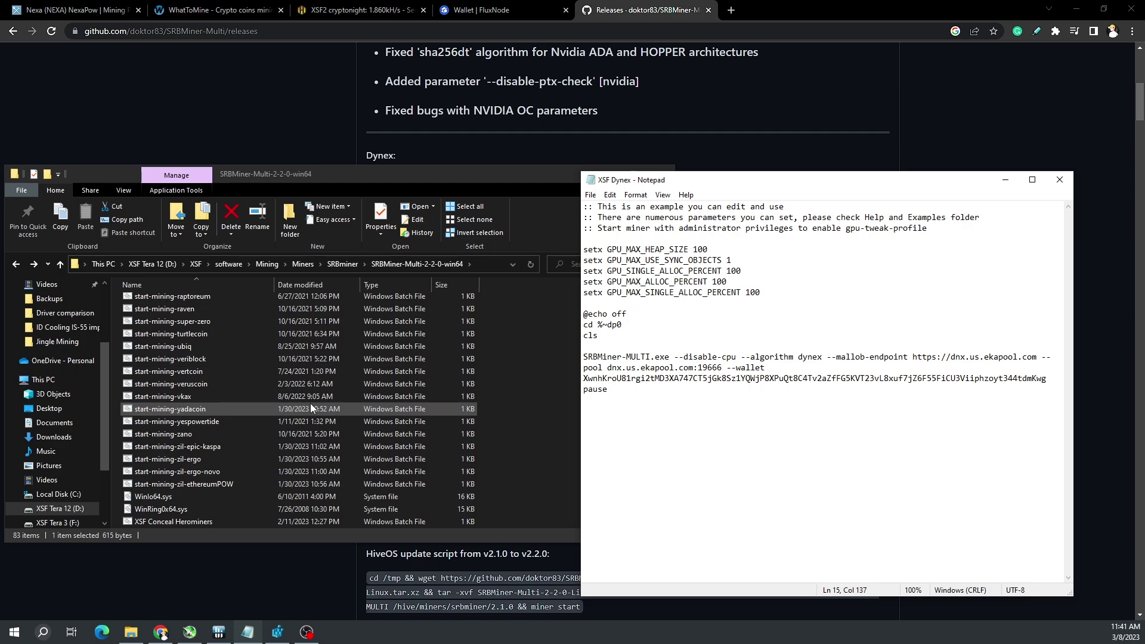
Confirm adding the tdr_fix.reg keys to the registry and dismiss the success message
click(271, 436)
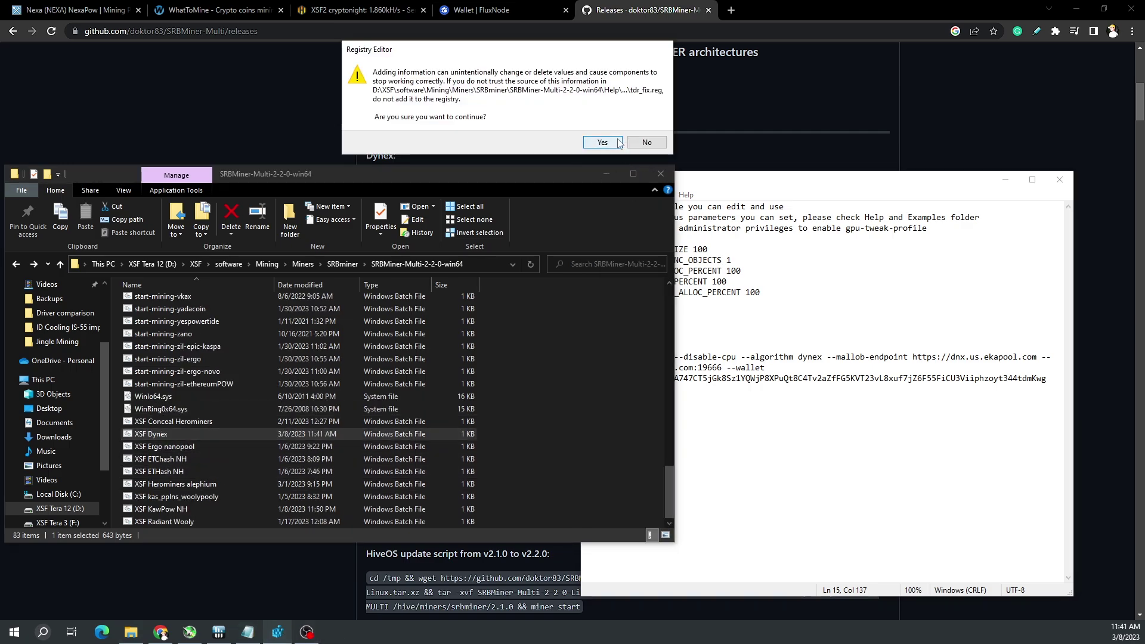
click(615, 143)
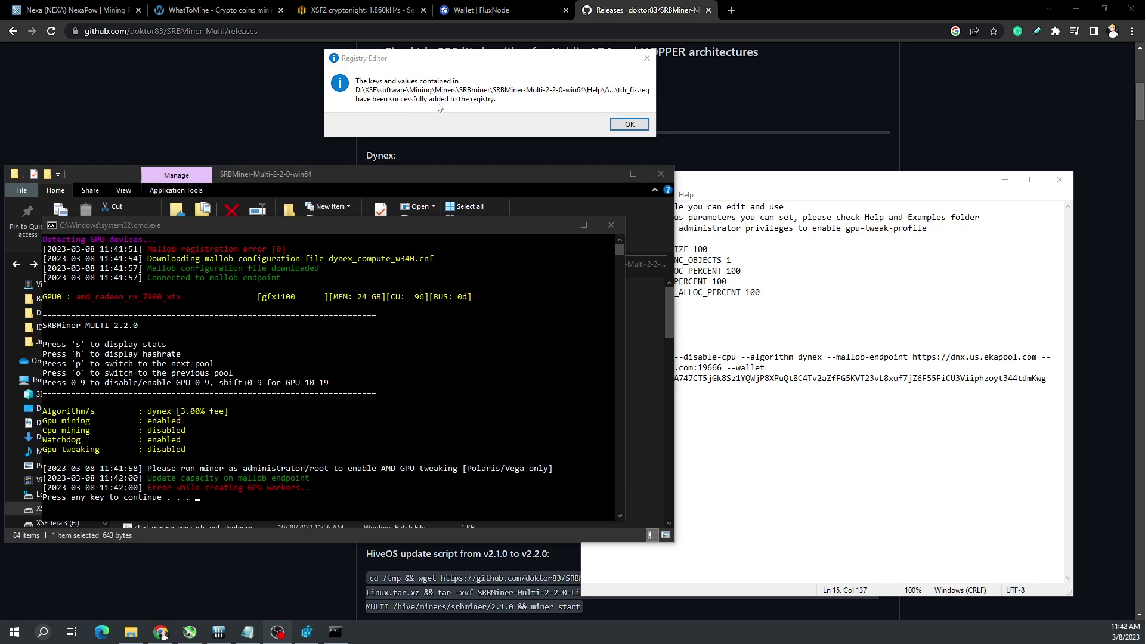
click(626, 124)
key(Return)
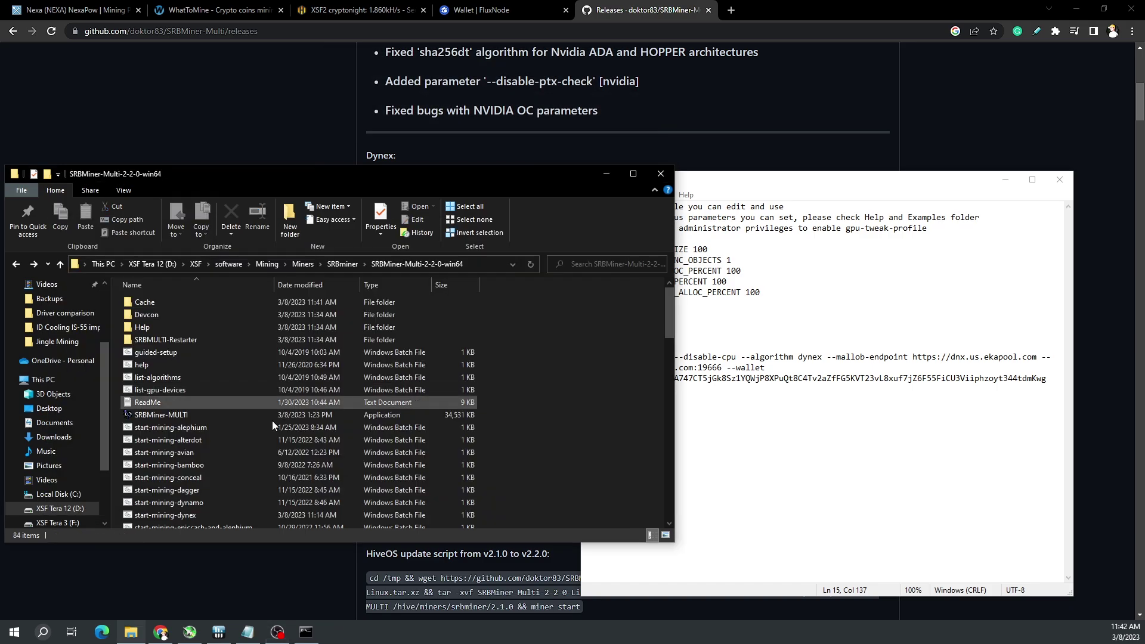
Set SRBMiner-MULTI to always run as administrator in its Compatibility properties
right_click(188, 413)
click(141, 408)
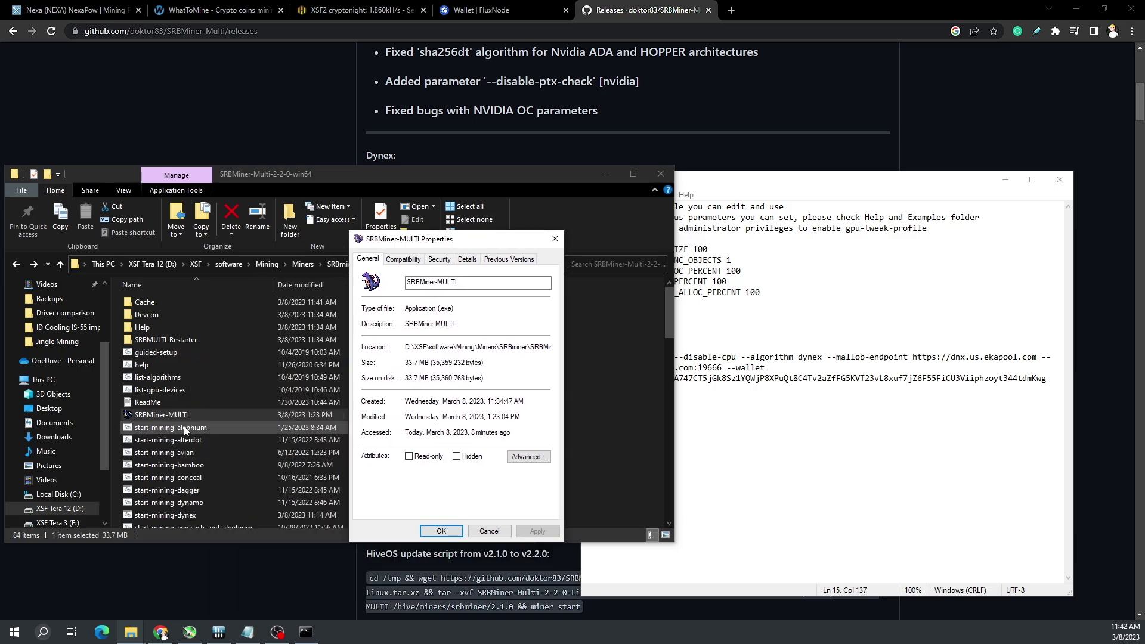
click(411, 264)
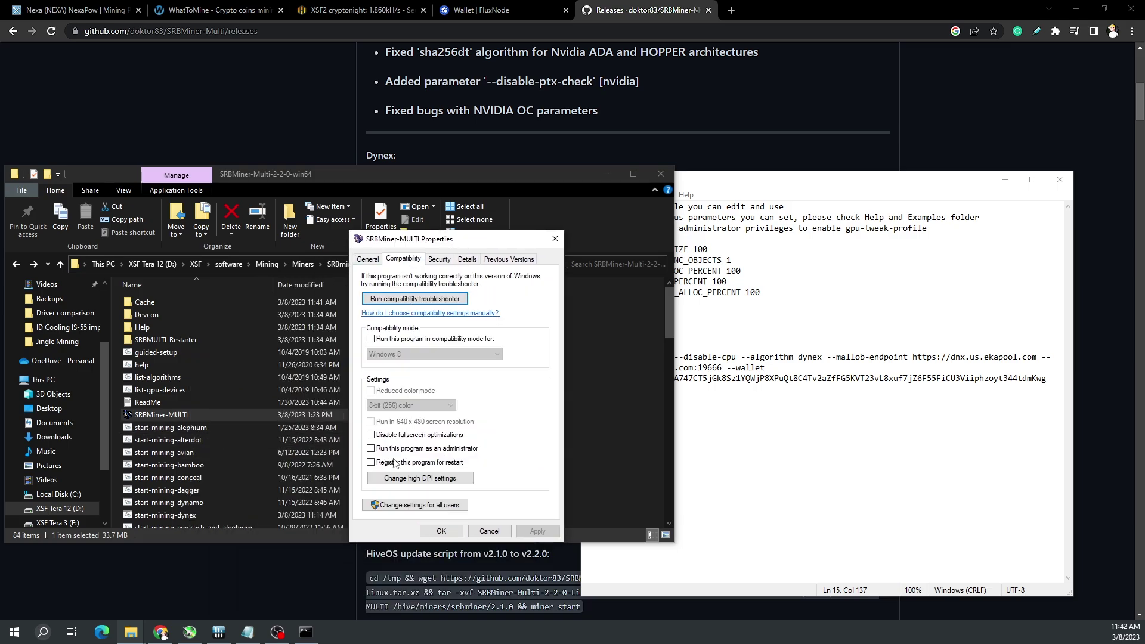
click(372, 449)
click(537, 531)
click(441, 530)
Test-launch the miner, close its console, then run the XSF Dynex.bat mining batch
key(Return)
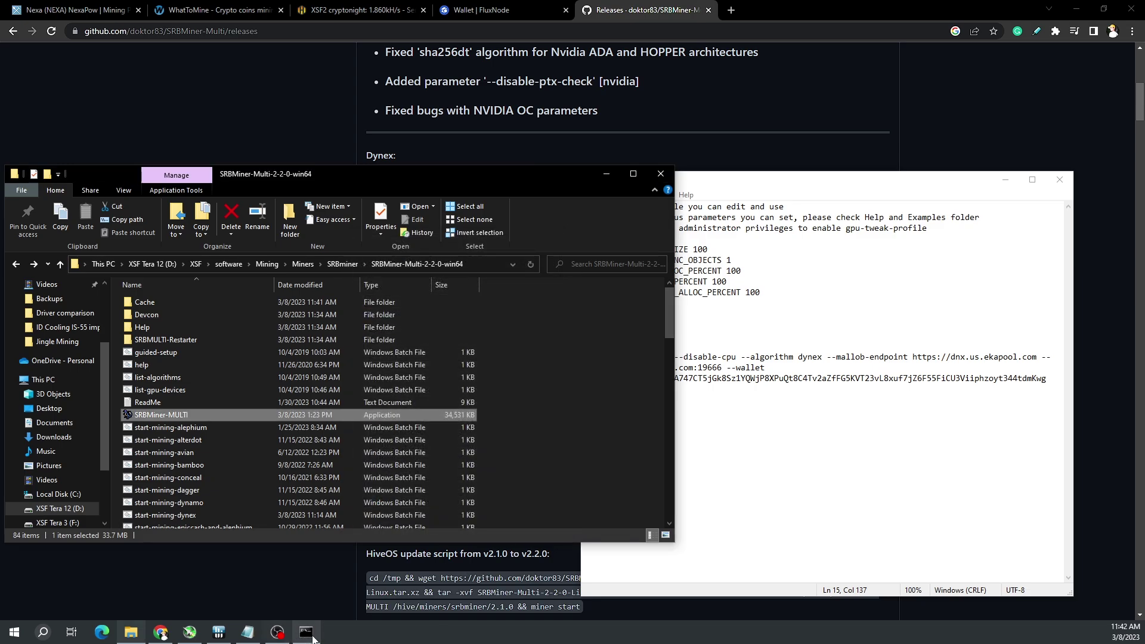
click(605, 224)
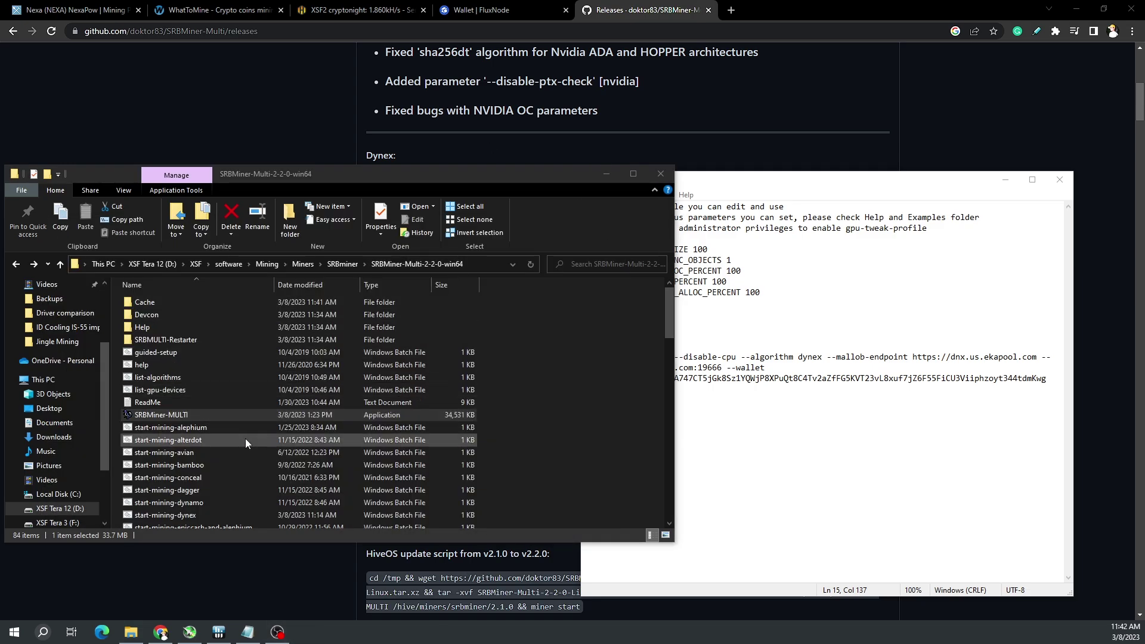
scroll(243, 434, down, 20)
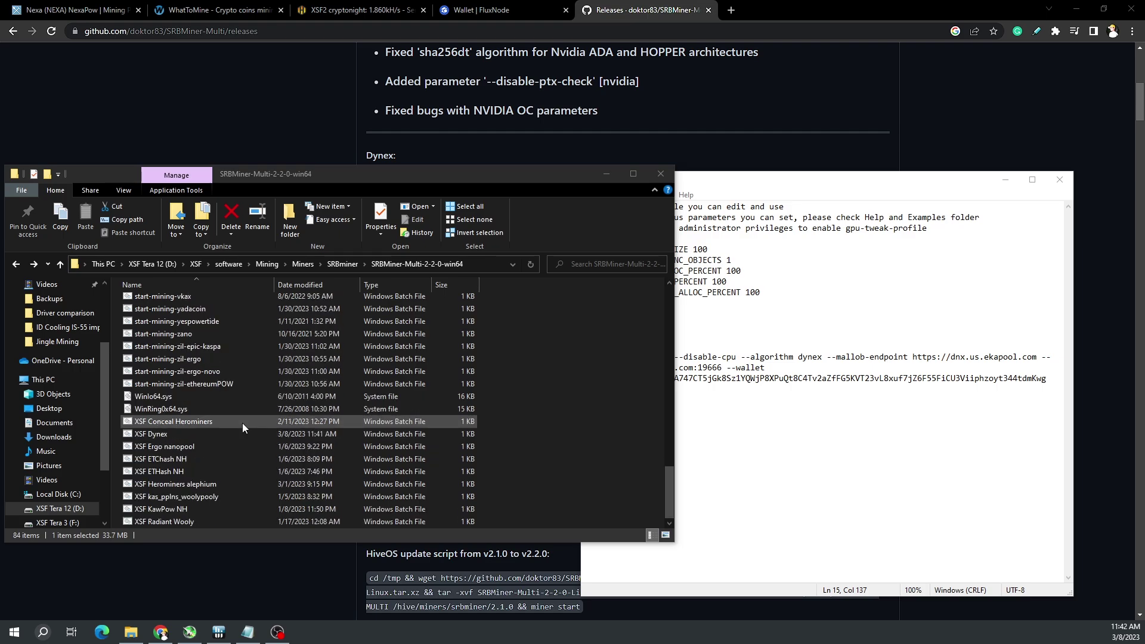
click(219, 435)
key(Return)
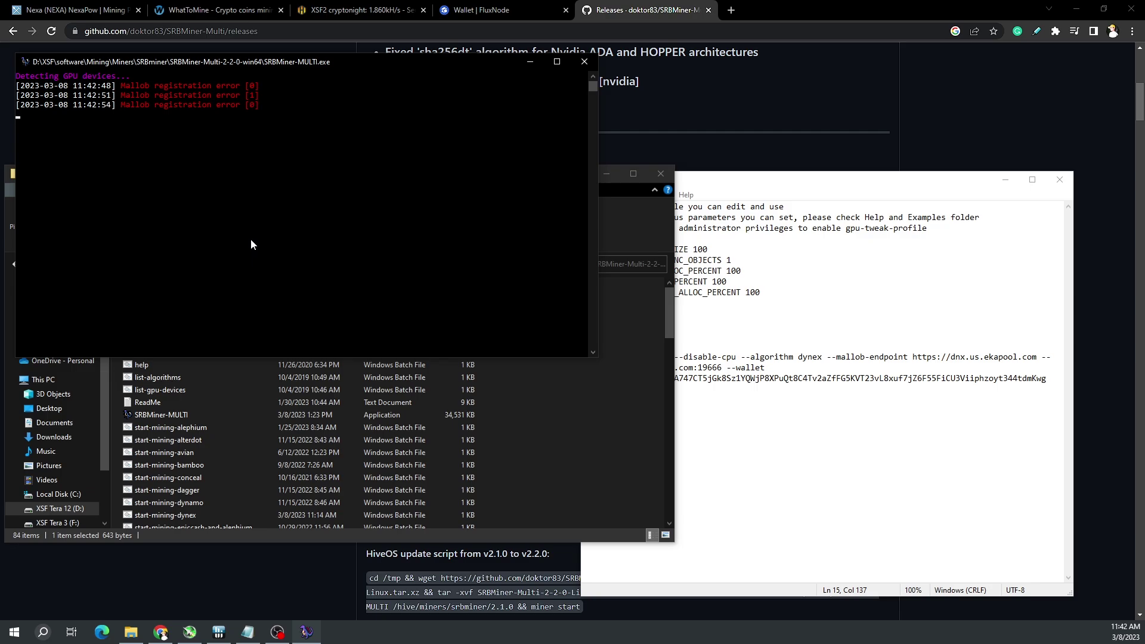
click(869, 180)
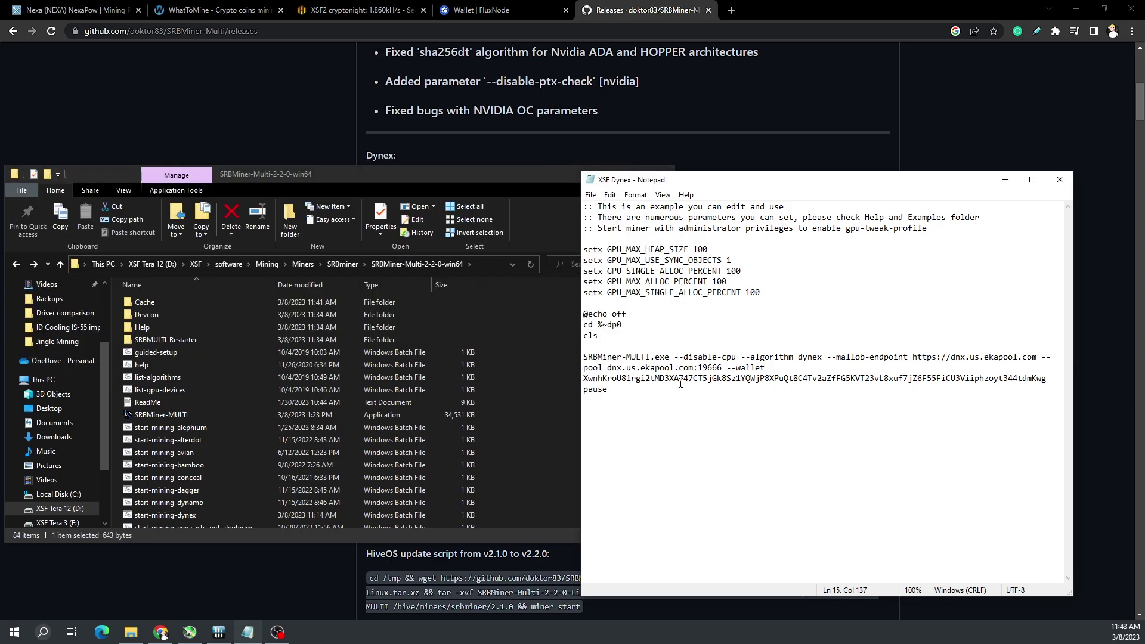
Copy the HiveOS v2.2.0 update script from the releases page to the XSF3 rig terminal
click(500, 176)
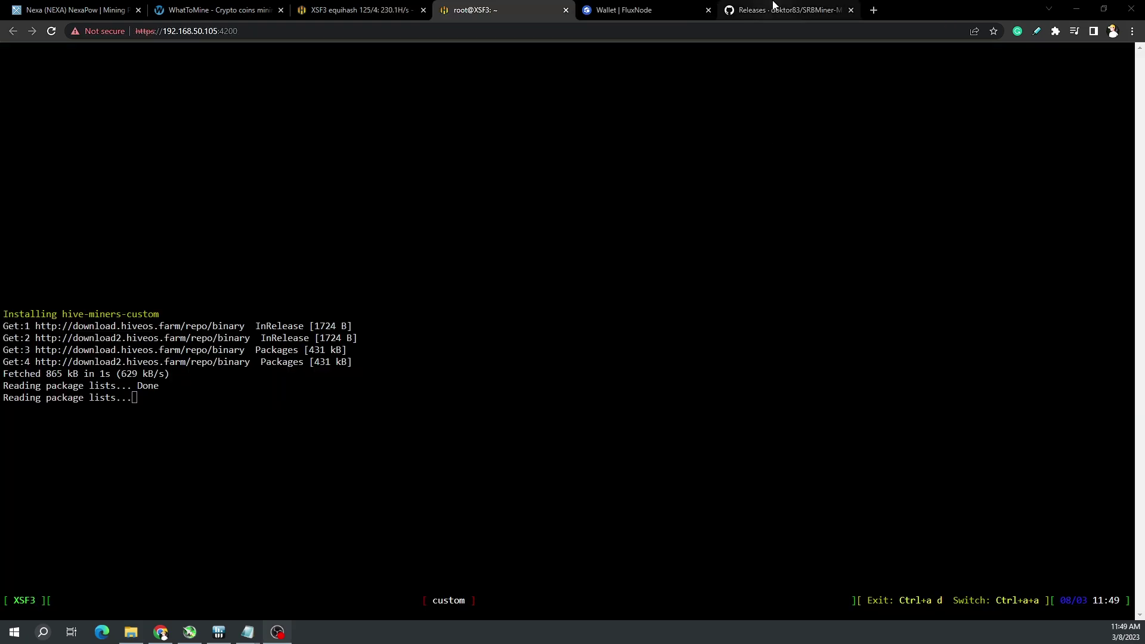
click(773, 7)
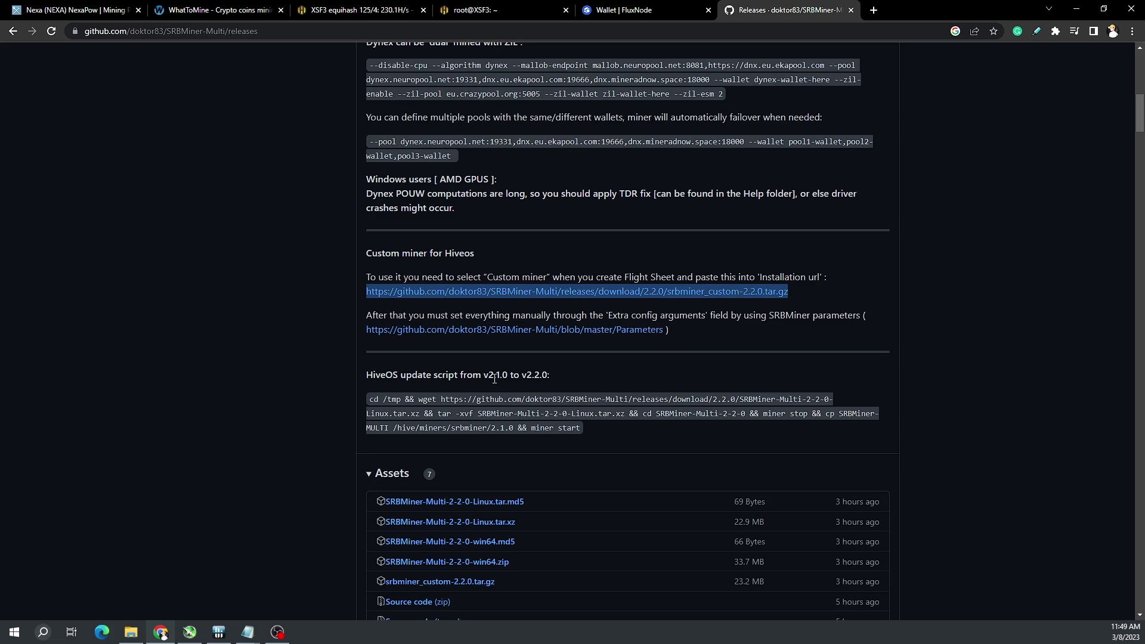
drag(586, 427, 376, 401)
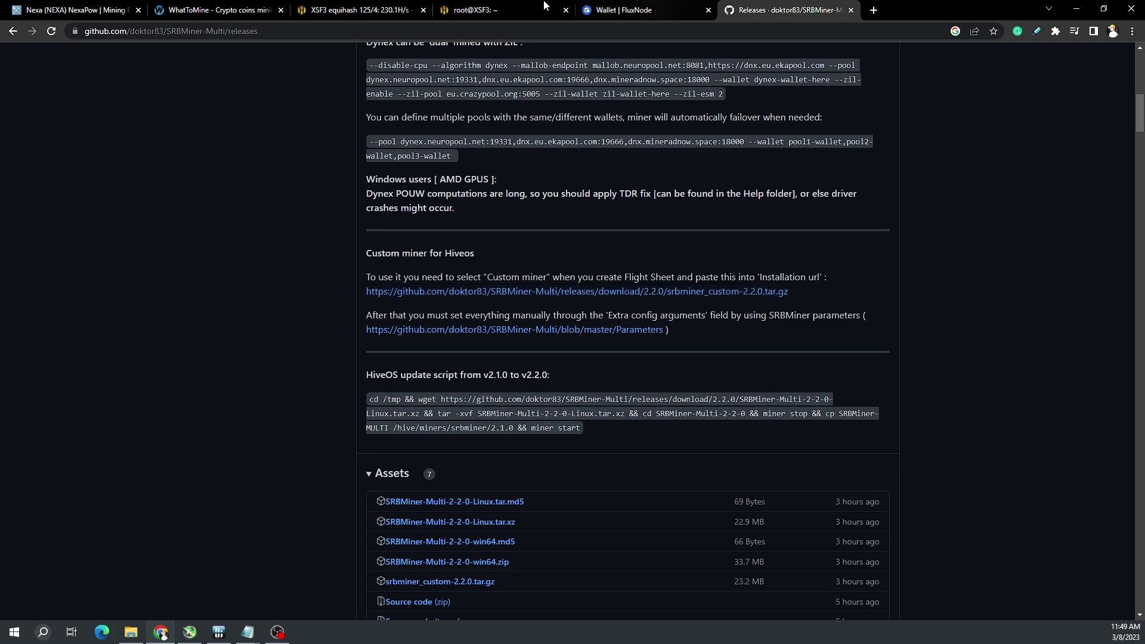
click(489, 10)
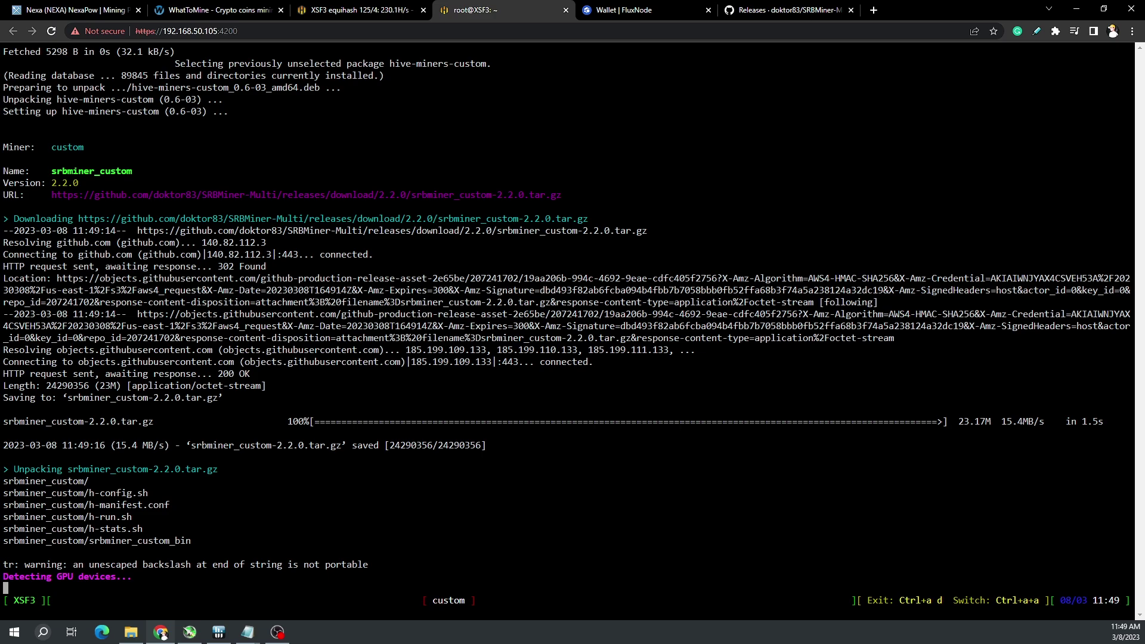
click(775, 10)
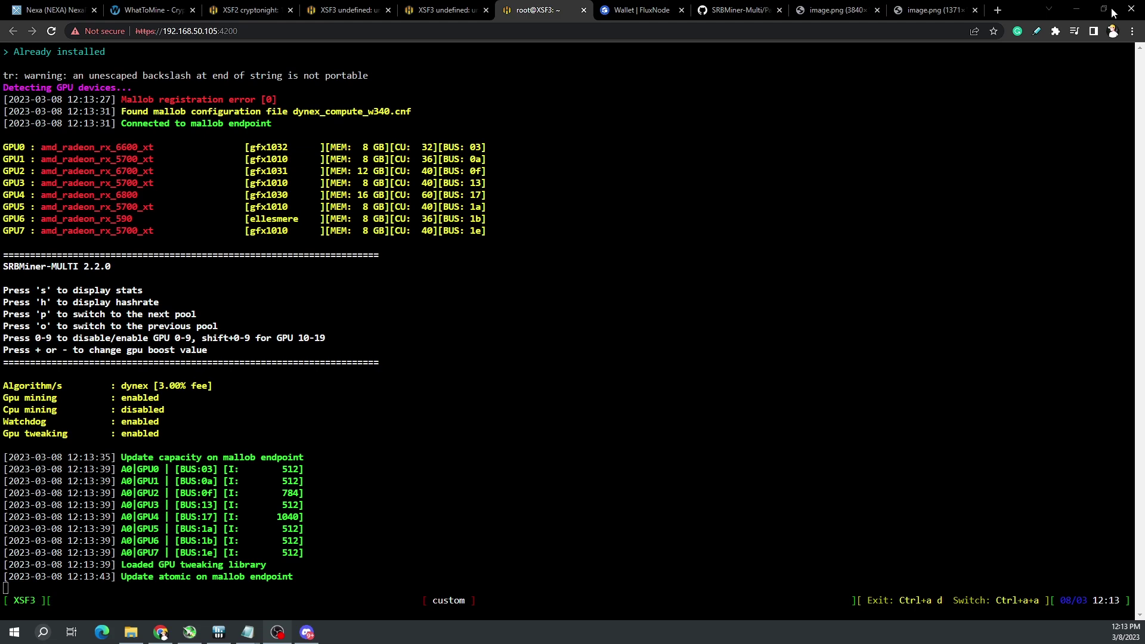
click(921, 3)
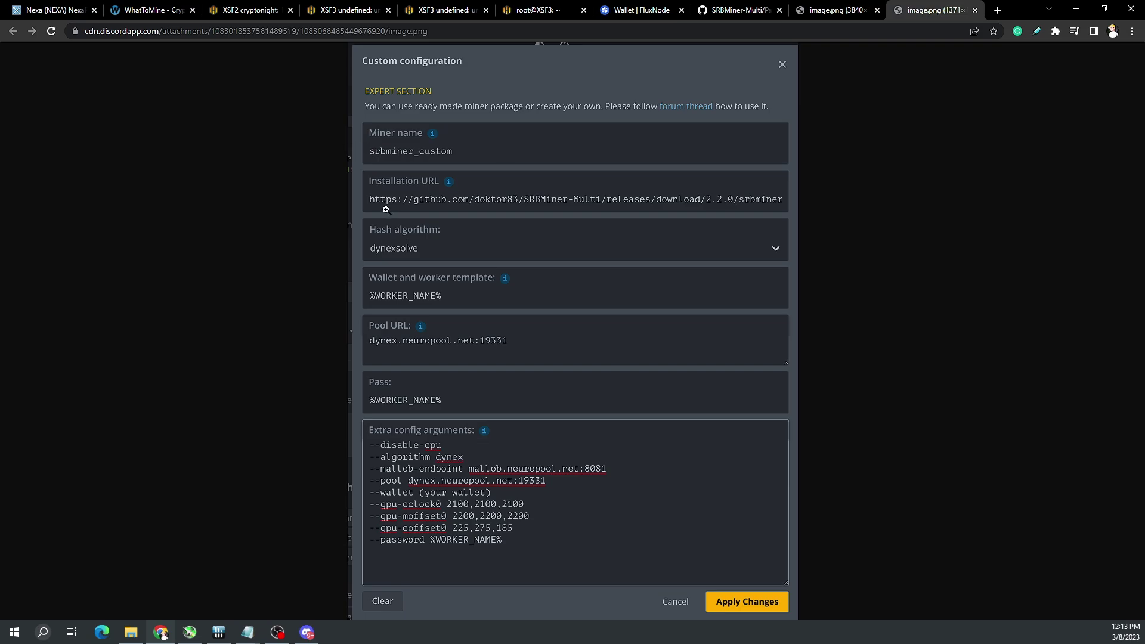
click(740, 10)
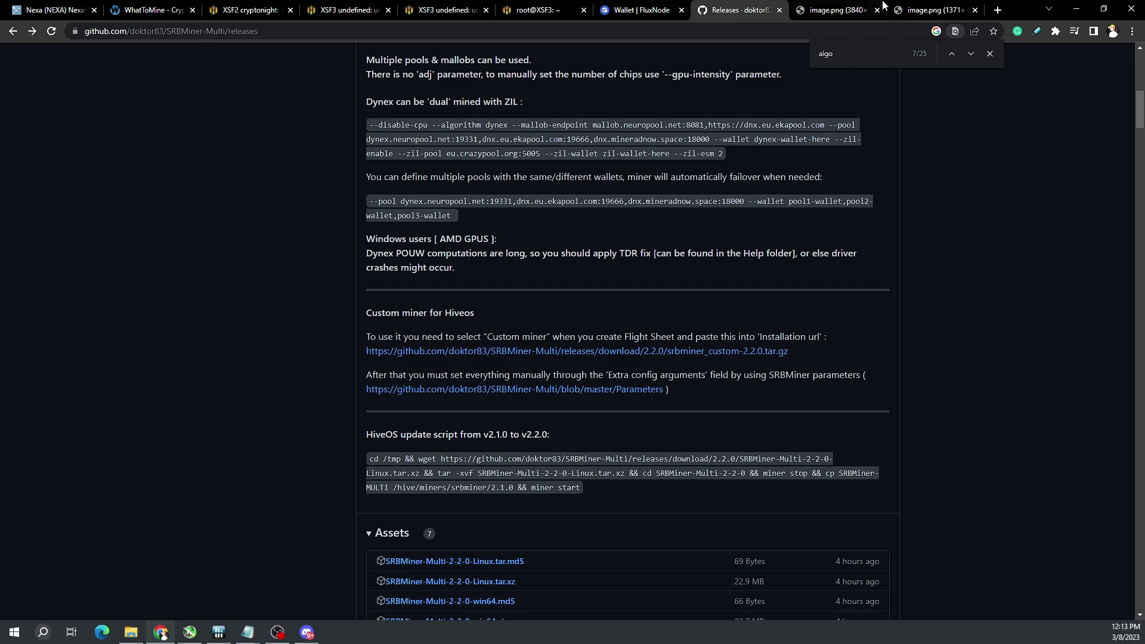
click(924, 8)
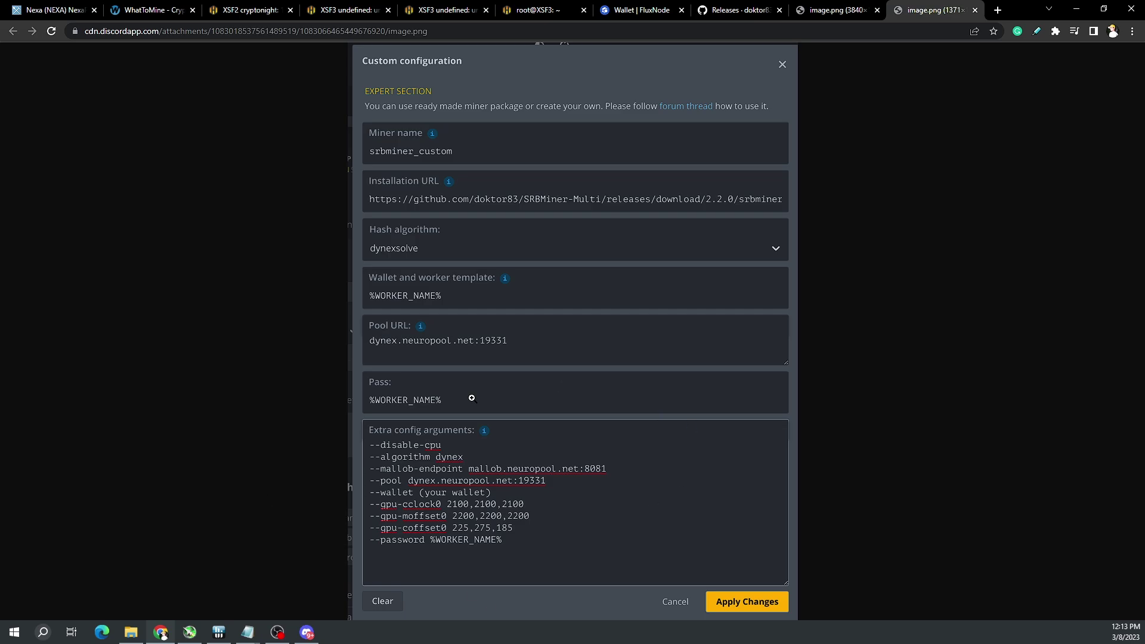
click(528, 5)
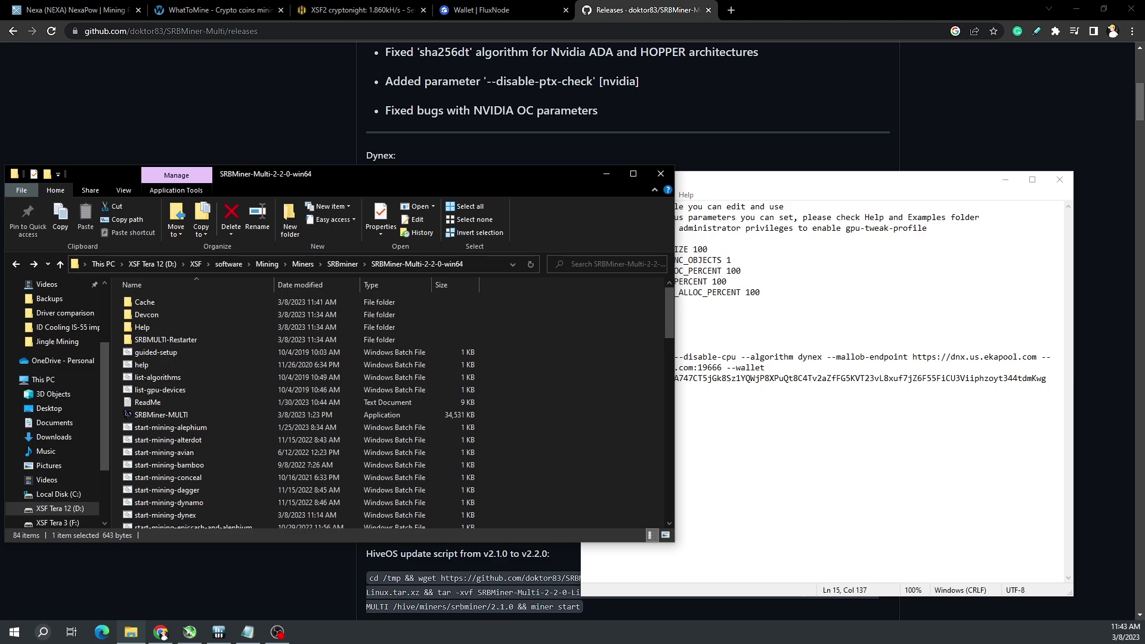
Select the srbminer_custom-2.2.0.tar.gz installation URL under Custom miner for Hiveos
click(988, 138)
scroll(917, 293, down, 1)
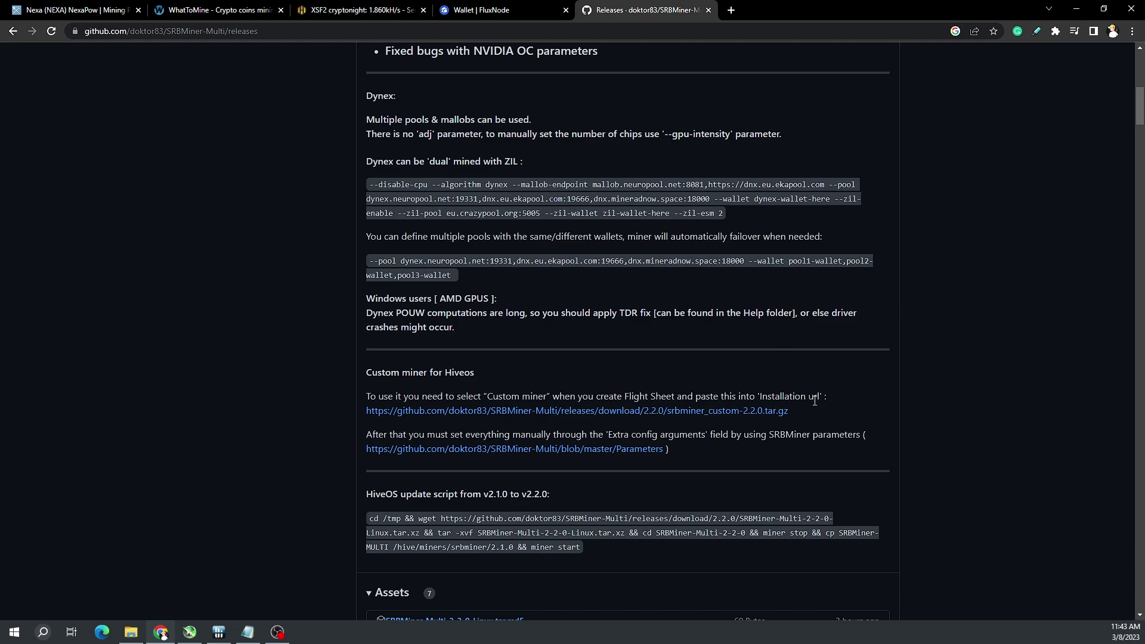
drag(803, 410, 360, 409)
scroll(854, 368, down, 4)
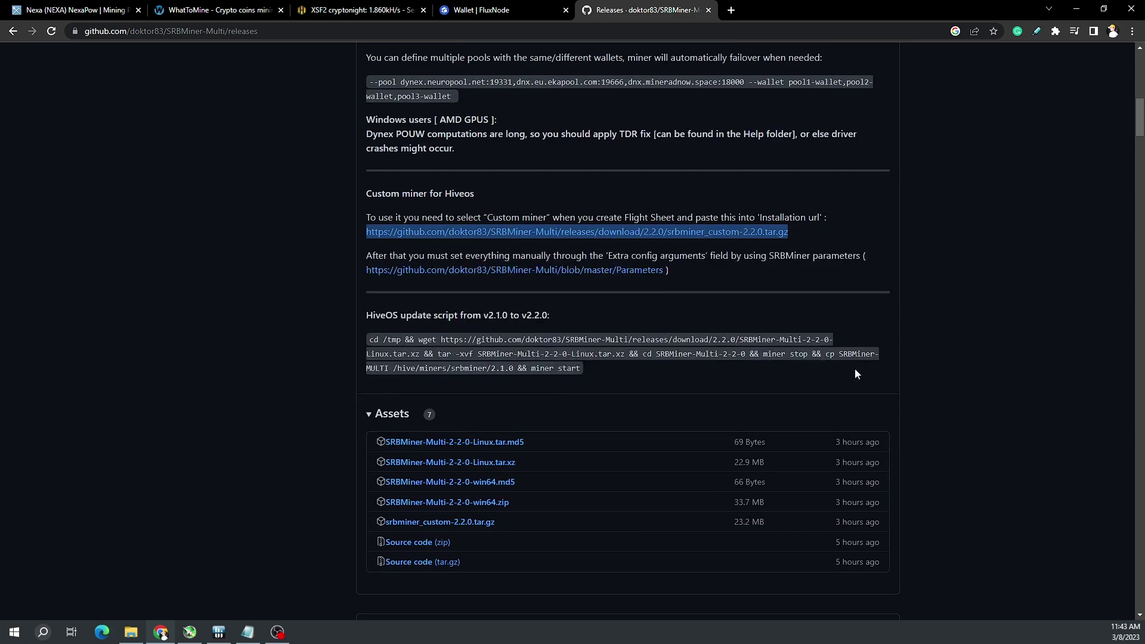